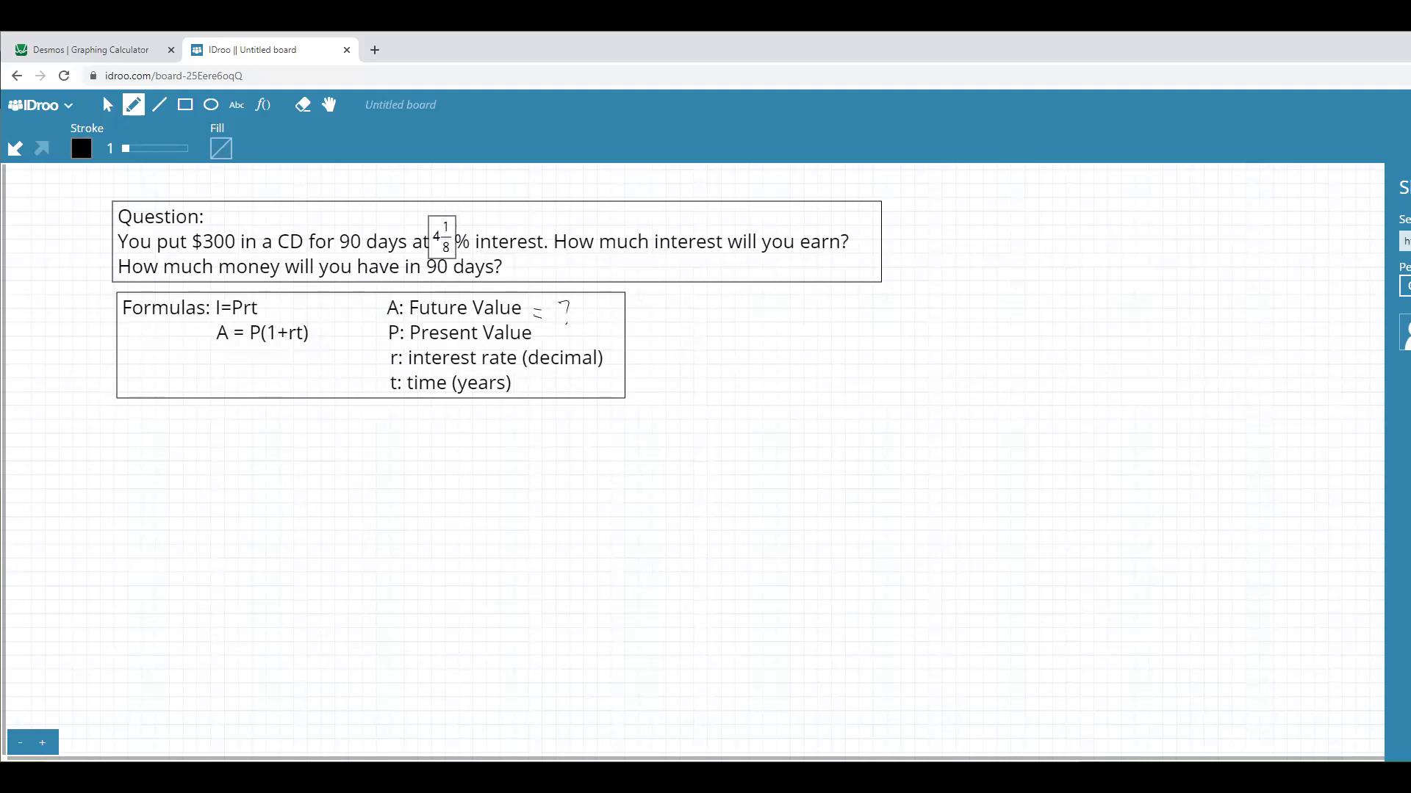
Underline $300 in the question, write $300 beside Present Value, and start the 4 1/8 % rate
{"action": "left_click_drag", "start_coordinate": [211, 254], "coordinate": [243, 252]}
{"action": "mouse_move", "coordinate": [557, 330]}
{"action": "left_mouse_down"}
{"action": "mouse_move", "coordinate": [546, 339]}
{"action": "mouse_move", "coordinate": [593, 333]}
{"action": "mouse_move", "coordinate": [650, 359]}
{"action": "left_mouse_up"}
{"action": "mouse_move", "coordinate": [644, 346]}
{"action": "left_mouse_down"}
{"action": "mouse_move", "coordinate": [645, 373]}
{"action": "mouse_move", "coordinate": [671, 341]}
{"action": "mouse_move", "coordinate": [676, 367]}
{"action": "mouse_move", "coordinate": [689, 366]}
{"action": "left_mouse_up"}
In Desmos, replace the old row with 4.125/100 to get the decimal rate 0.04125
{"action": "left_click", "coordinate": [72, 62]}
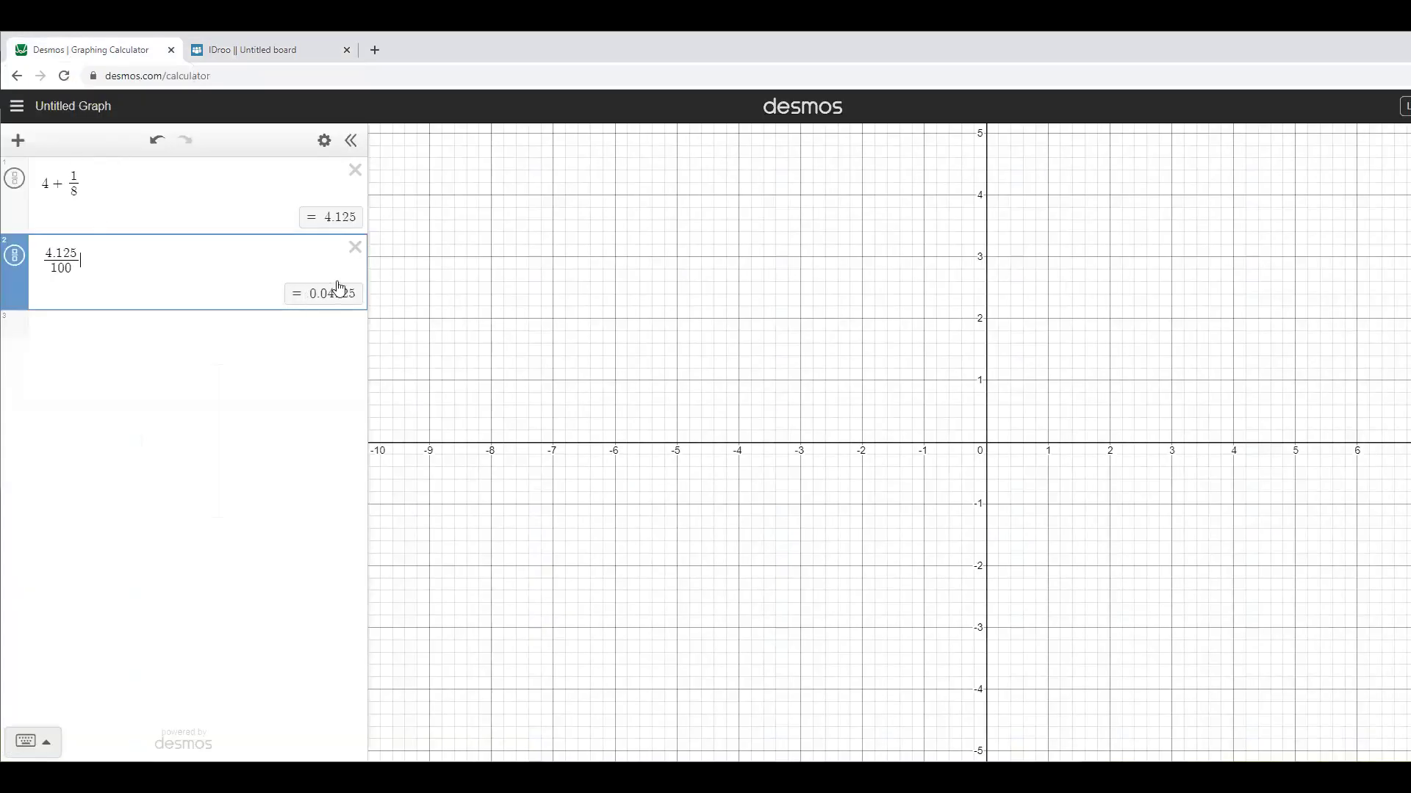
{"action": "left_click", "coordinate": [355, 248]}
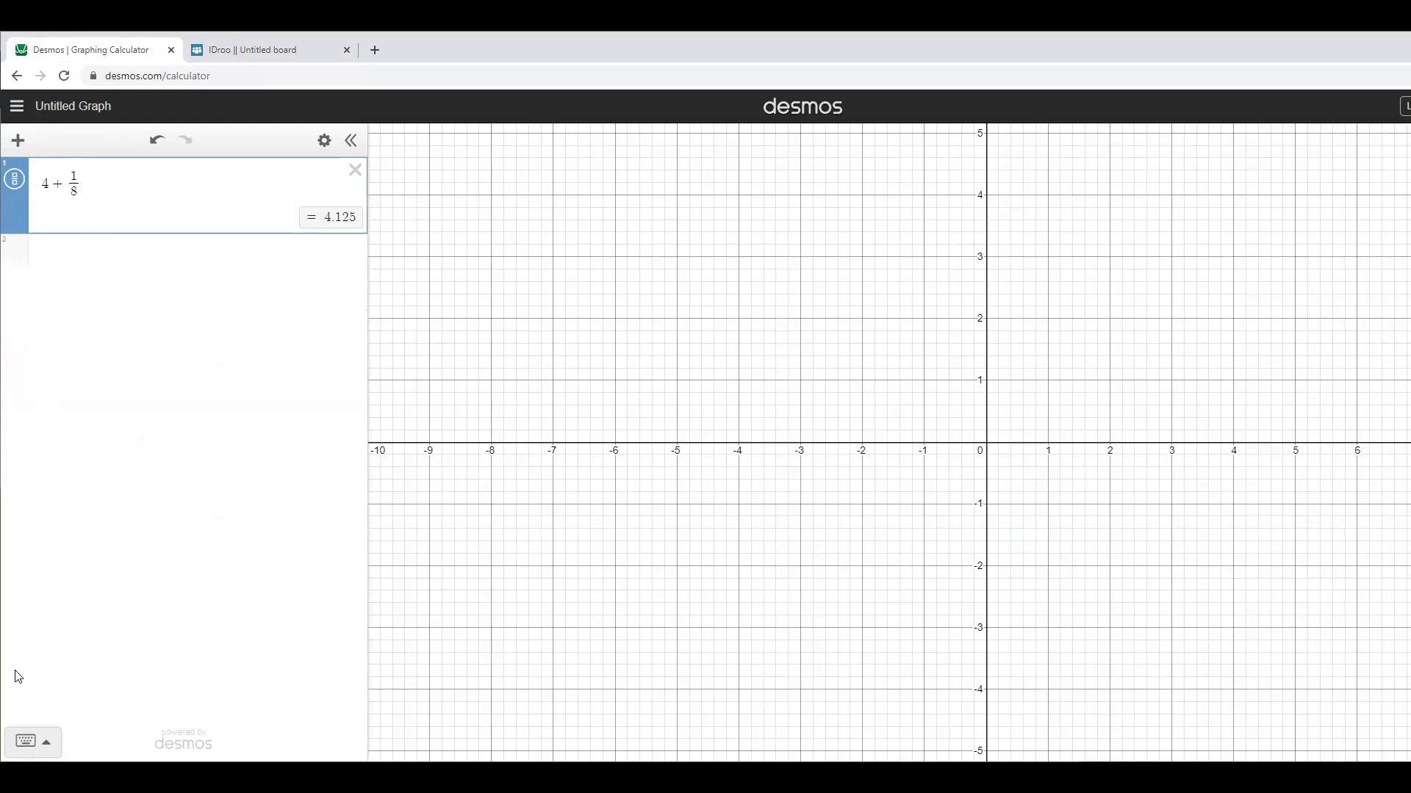
{"action": "left_click", "coordinate": [40, 742]}
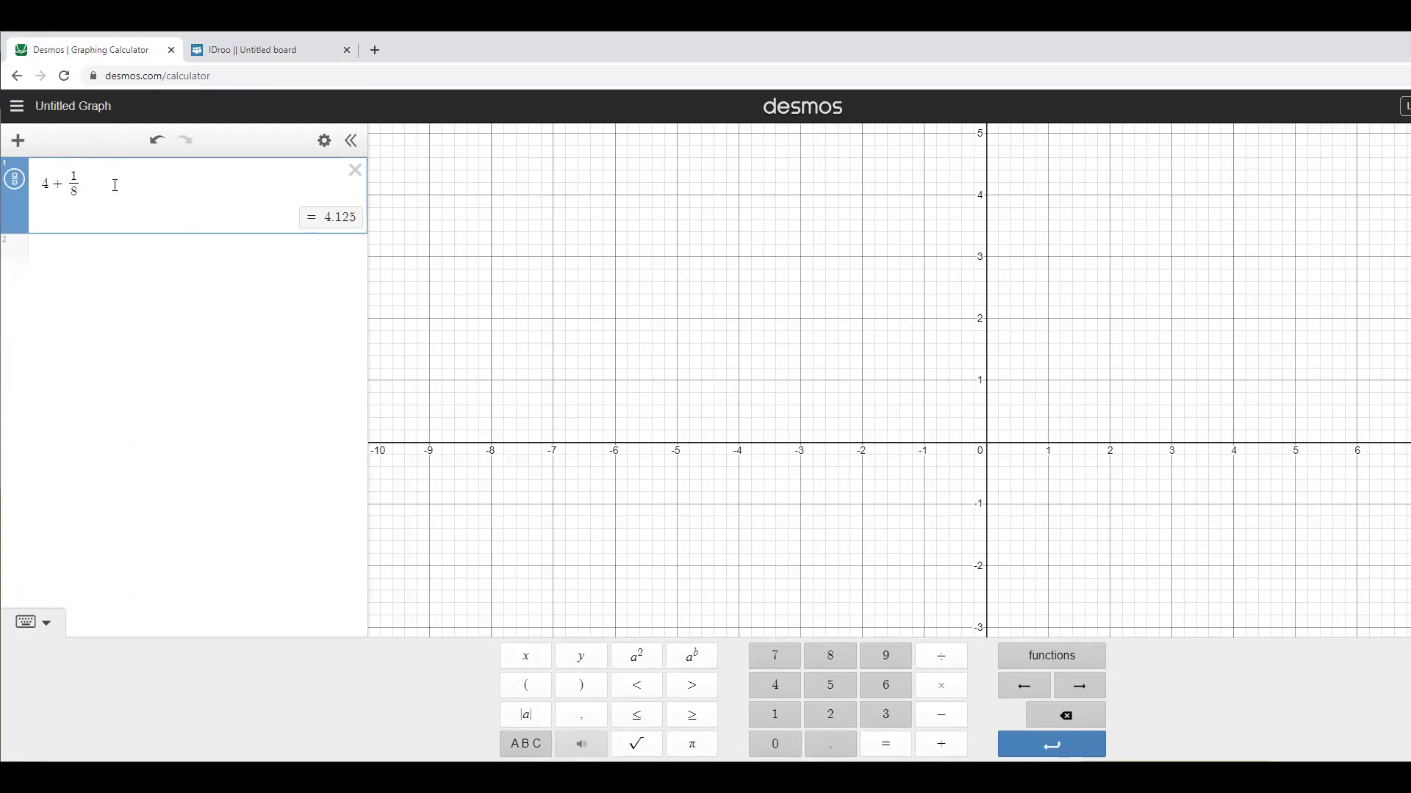
{"action": "key", "text": "Escape"}
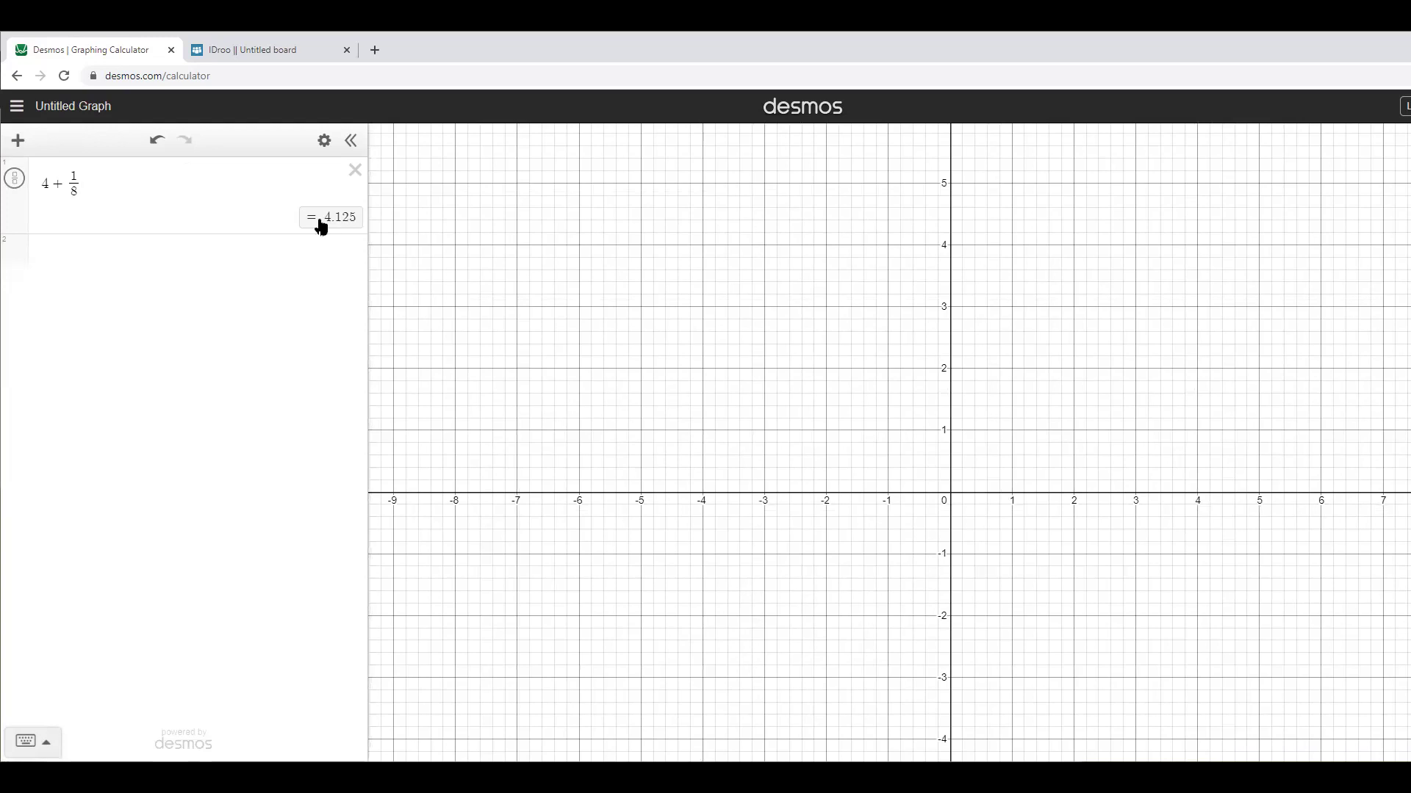
{"action": "left_click", "coordinate": [279, 254]}
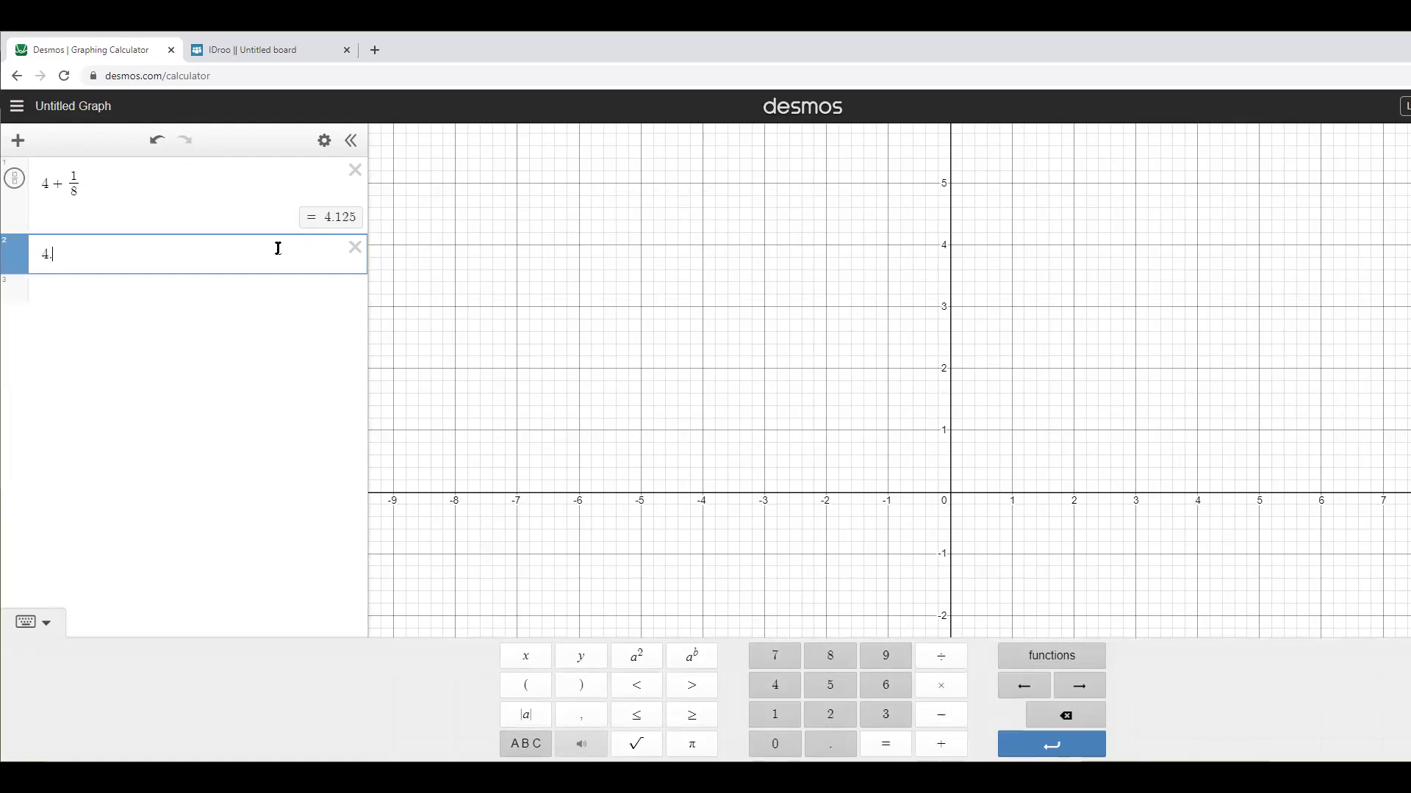
{"action": "type", "text": "4.125/100"}
{"action": "key", "text": "Return"}
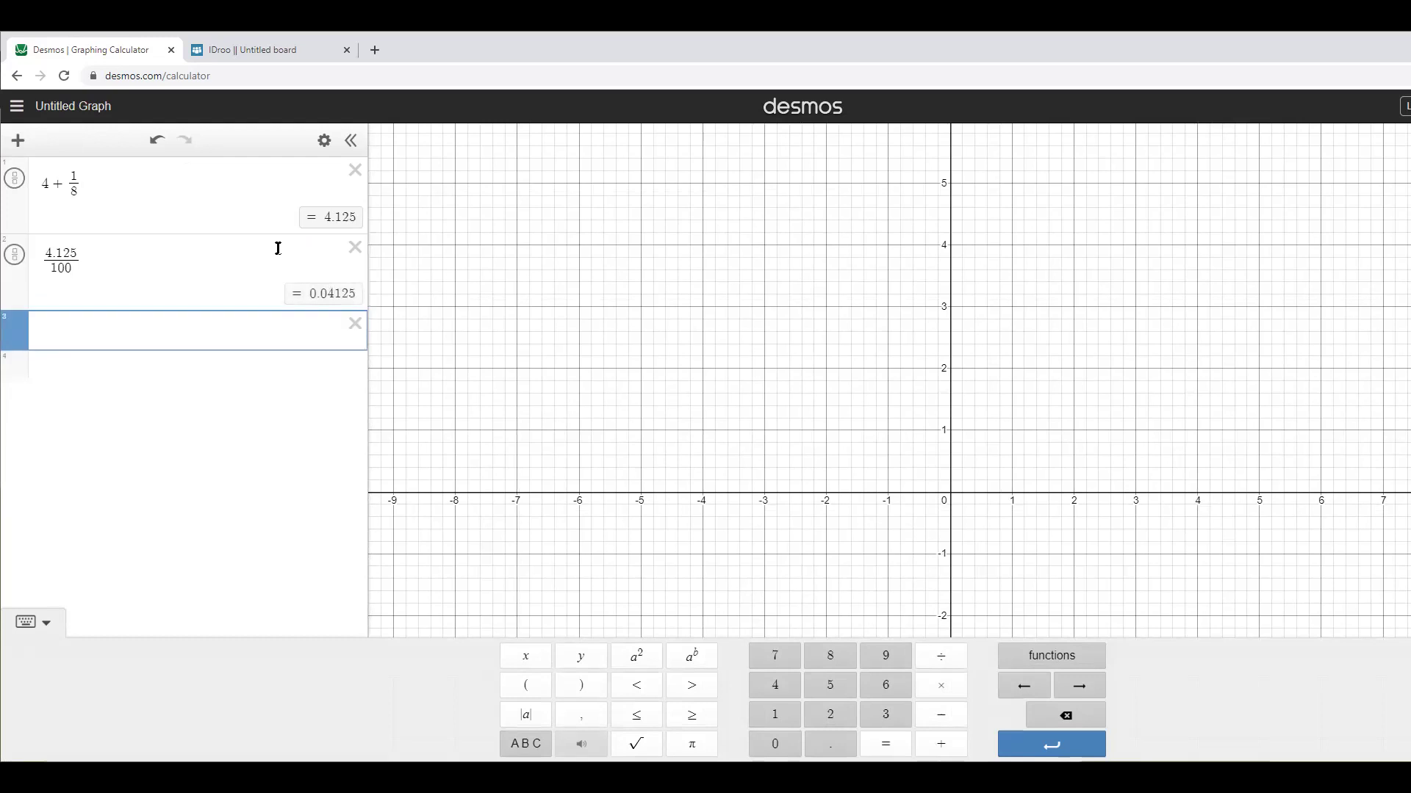
{"action": "left_click", "coordinate": [261, 58]}
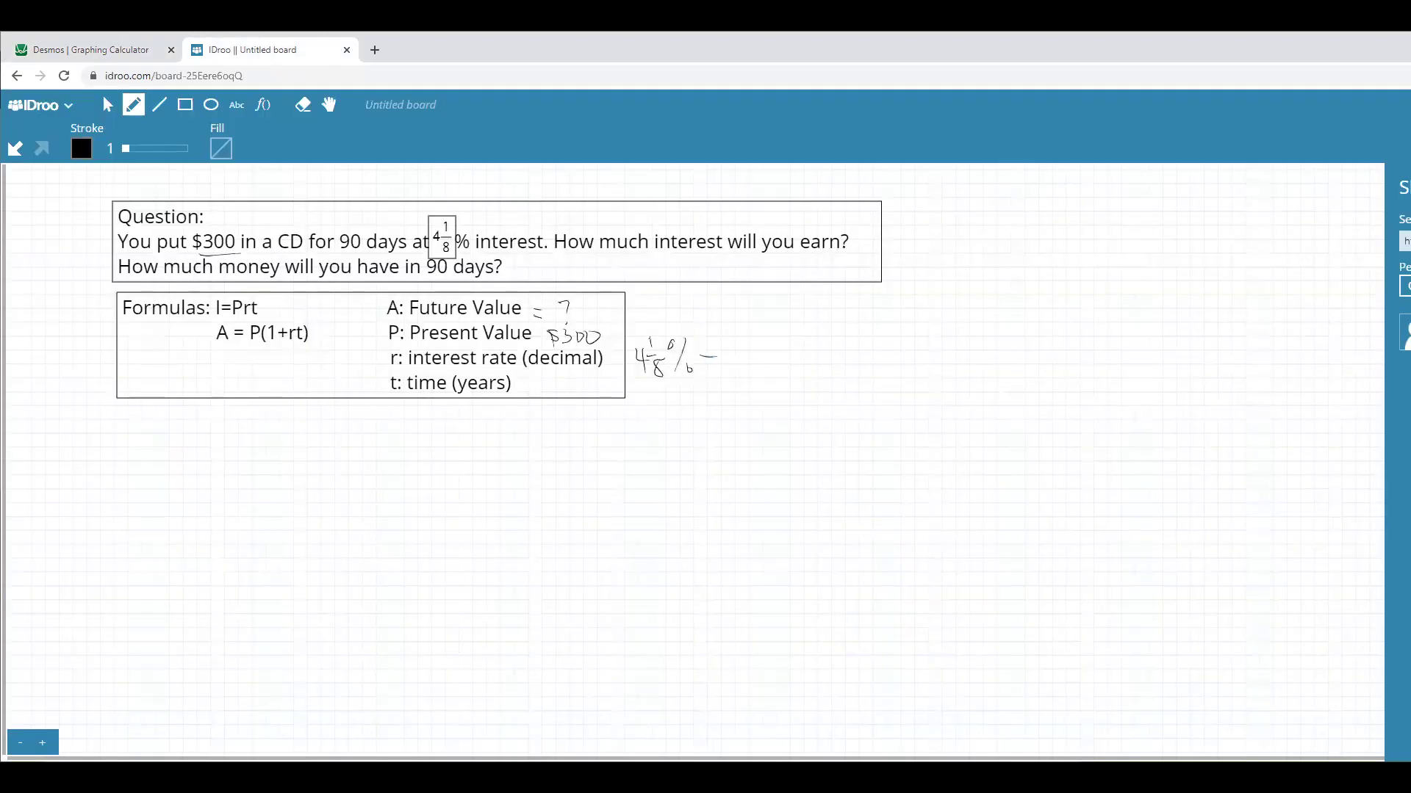
Write = 0.04125 after the rate, then t = 90 days and 90/365 below the formulas
{"action": "mouse_move", "coordinate": [702, 366]}
{"action": "left_mouse_down"}
{"action": "mouse_move", "coordinate": [760, 371]}
{"action": "mouse_move", "coordinate": [753, 353]}
{"action": "mouse_move", "coordinate": [781, 371]}
{"action": "mouse_move", "coordinate": [796, 346]}
{"action": "mouse_move", "coordinate": [826, 351]}
{"action": "mouse_move", "coordinate": [840, 374]}
{"action": "mouse_move", "coordinate": [843, 351]}
{"action": "mouse_move", "coordinate": [856, 371]}
{"action": "mouse_move", "coordinate": [865, 352]}
{"action": "mouse_move", "coordinate": [883, 364]}
{"action": "mouse_move", "coordinate": [904, 342]}
{"action": "mouse_move", "coordinate": [893, 369]}
{"action": "left_mouse_up"}
{"action": "mouse_move", "coordinate": [453, 415]}
{"action": "left_mouse_down"}
{"action": "mouse_move", "coordinate": [434, 437]}
{"action": "mouse_move", "coordinate": [441, 423]}
{"action": "left_mouse_up"}
{"action": "mouse_move", "coordinate": [498, 415]}
{"action": "left_mouse_down"}
{"action": "mouse_move", "coordinate": [479, 419]}
{"action": "mouse_move", "coordinate": [496, 442]}
{"action": "mouse_move", "coordinate": [515, 425]}
{"action": "mouse_move", "coordinate": [544, 441]}
{"action": "left_mouse_up"}
{"action": "left_click_drag", "start_coordinate": [559, 430], "coordinate": [577, 458]}
{"action": "left_click_drag", "start_coordinate": [603, 431], "coordinate": [592, 441]}
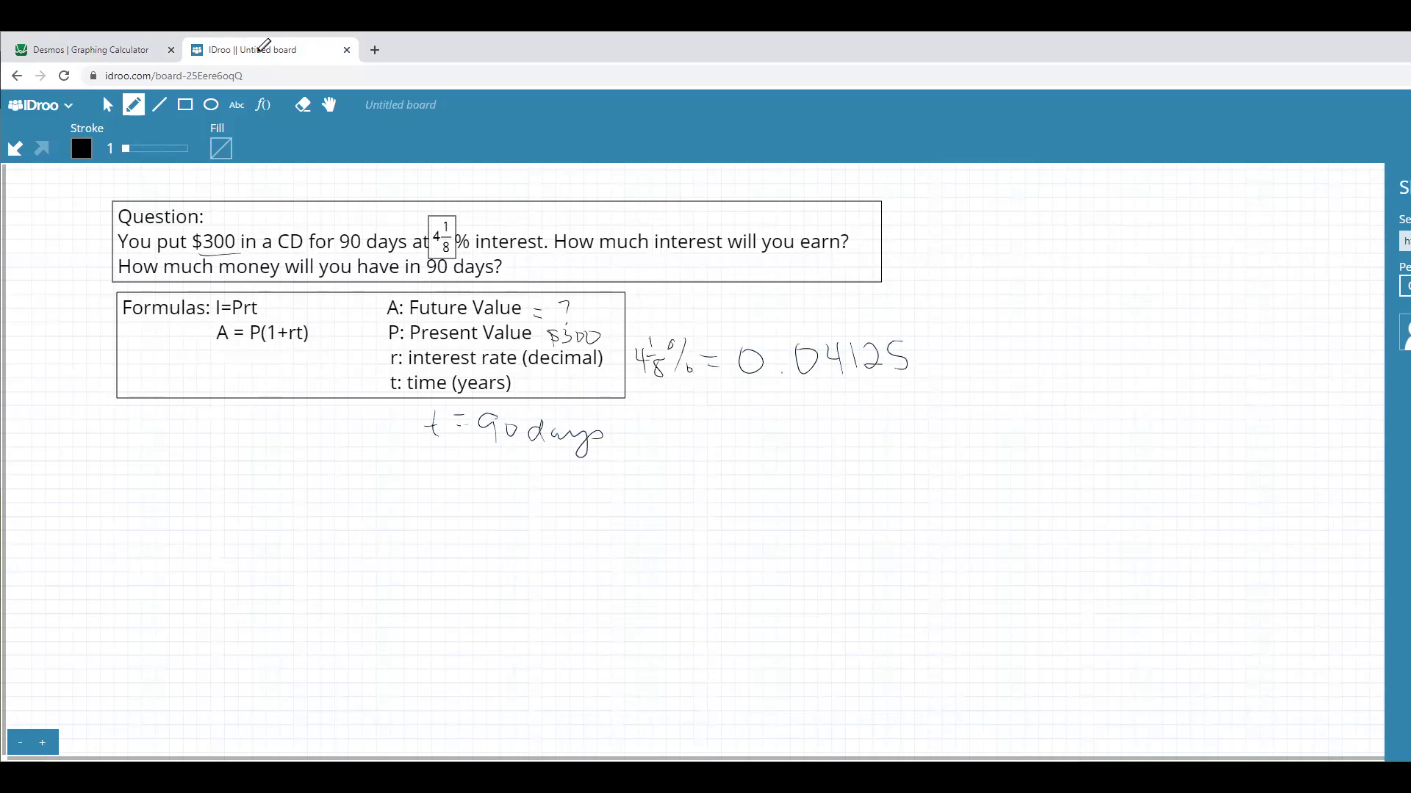
{"action": "mouse_move", "coordinate": [504, 461]}
{"action": "left_mouse_down"}
{"action": "mouse_move", "coordinate": [499, 499]}
{"action": "mouse_move", "coordinate": [534, 467]}
{"action": "mouse_move", "coordinate": [520, 504]}
{"action": "mouse_move", "coordinate": [548, 500]}
{"action": "mouse_move", "coordinate": [485, 523]}
{"action": "mouse_move", "coordinate": [505, 533]}
{"action": "mouse_move", "coordinate": [488, 547]}
{"action": "mouse_move", "coordinate": [508, 522]}
{"action": "mouse_move", "coordinate": [517, 541]}
{"action": "mouse_move", "coordinate": [539, 542]}
{"action": "left_mouse_up"}
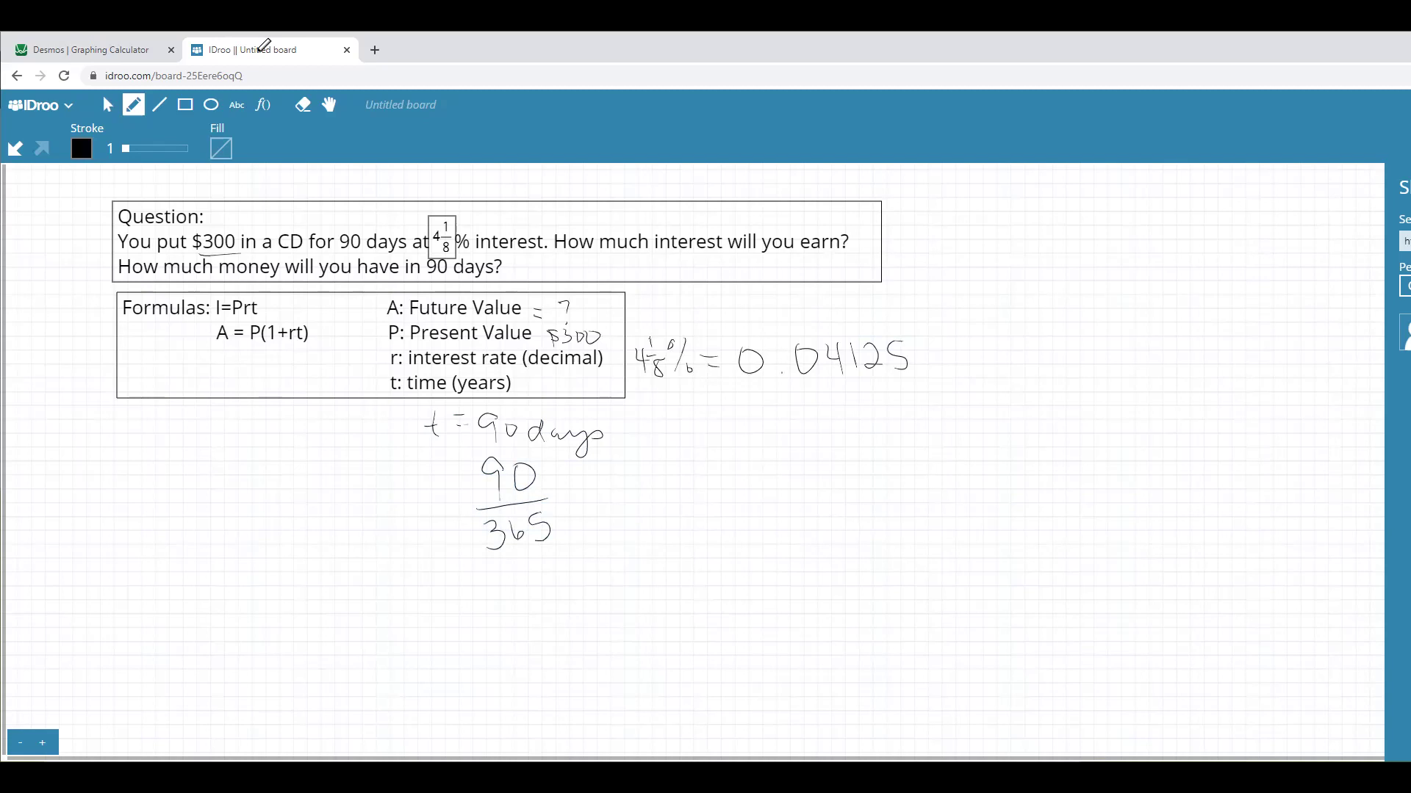
Underline the question asking how much interest, then pan the board down
{"action": "left_click_drag", "start_coordinate": [560, 261], "coordinate": [821, 269]}
{"action": "key", "text": "h"}
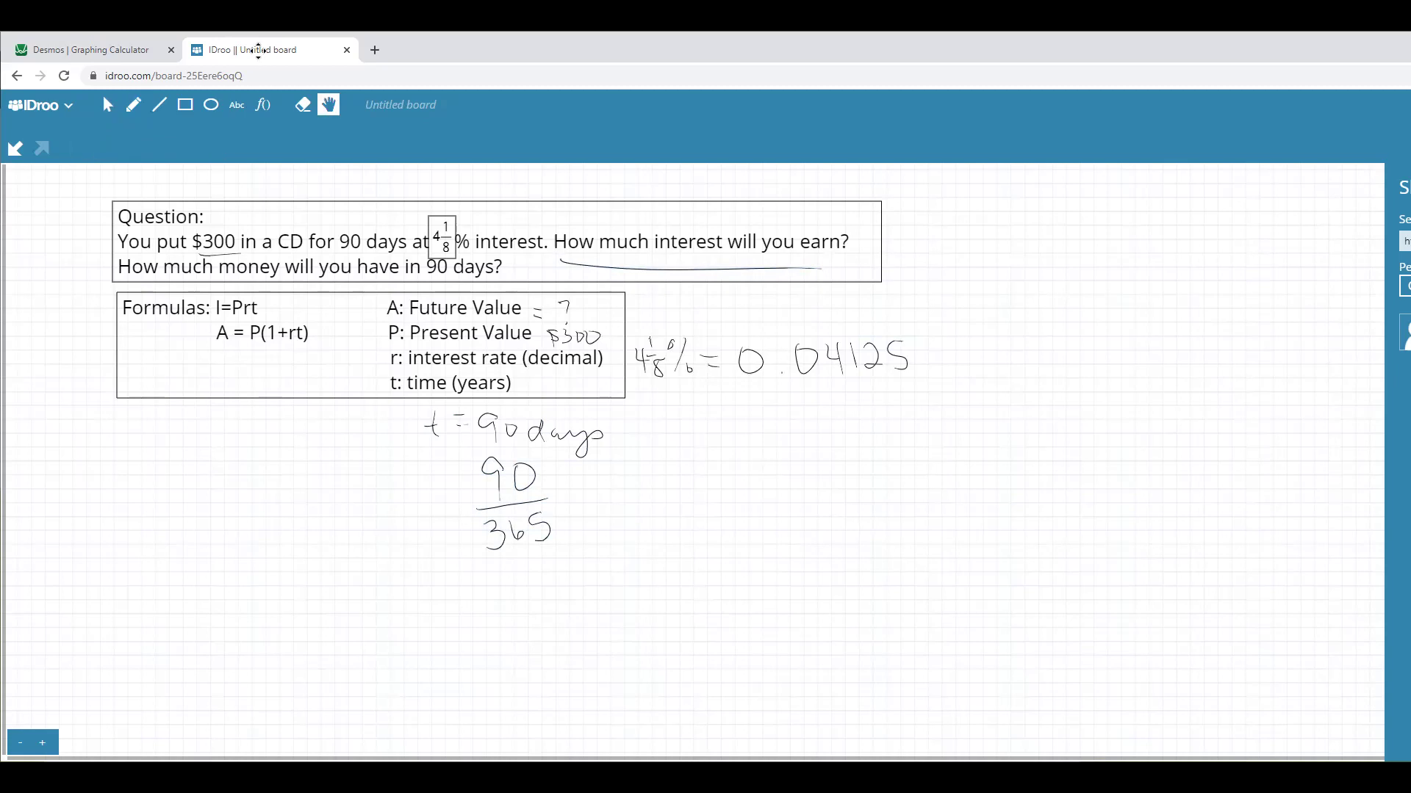
{"action": "mouse_move", "coordinate": [258, 49]}
{"action": "left_mouse_down"}
{"action": "mouse_move", "coordinate": [31, 44]}
{"action": "mouse_move", "coordinate": [258, 49]}
{"action": "left_mouse_up"}
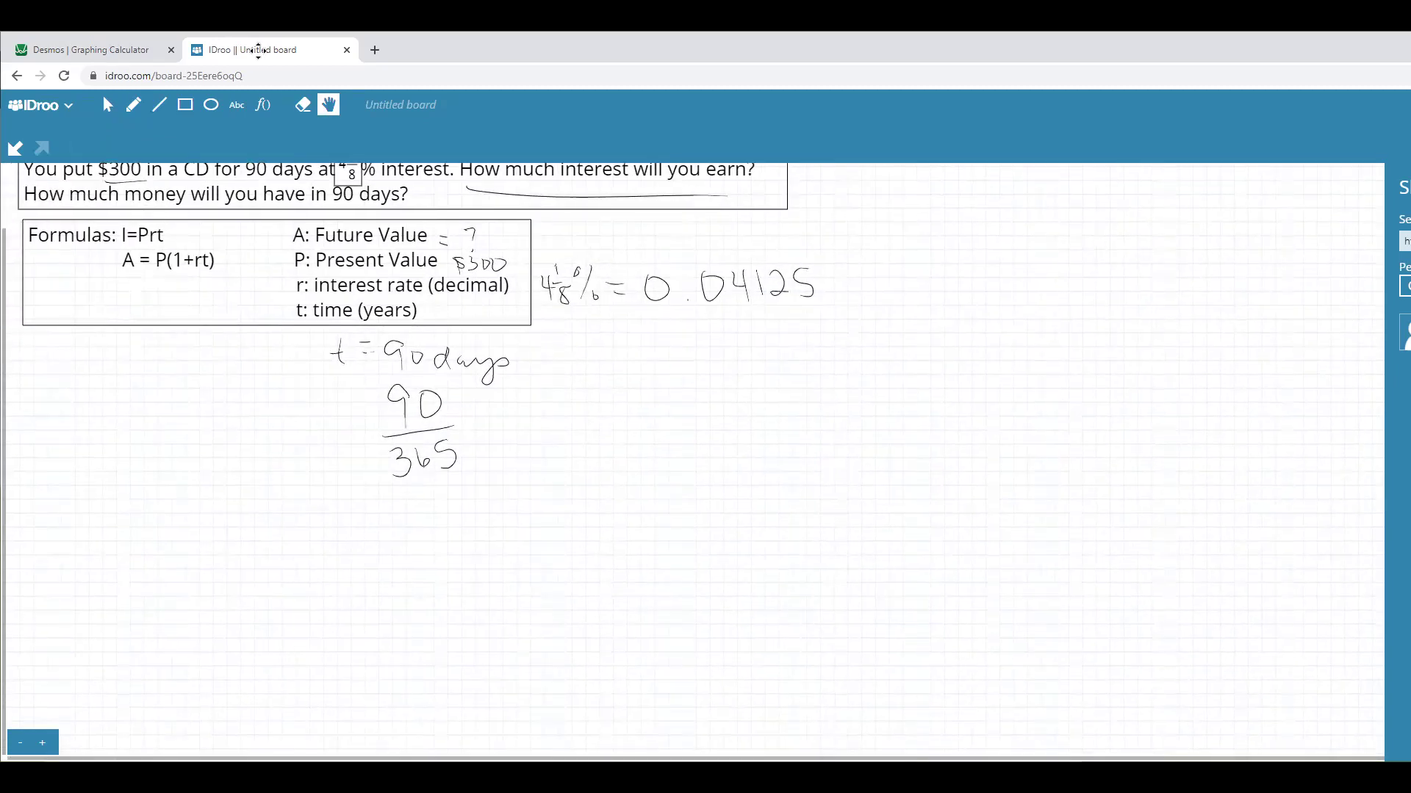
{"action": "key", "text": "p"}
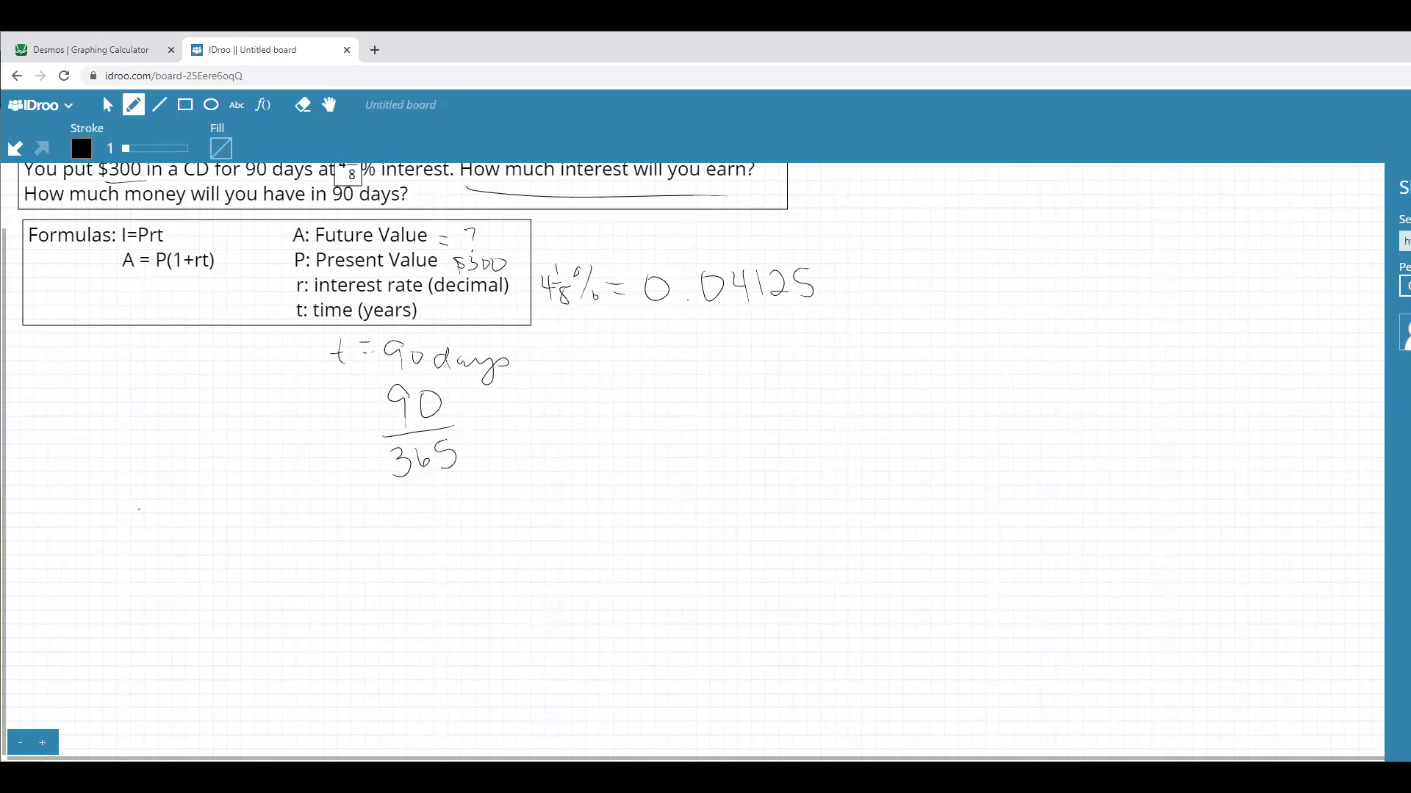
Write I = Prt = (300)(0.04125)(90/365) below the time fraction
{"action": "mouse_move", "coordinate": [139, 509]}
{"action": "left_mouse_down"}
{"action": "mouse_move", "coordinate": [139, 558]}
{"action": "mouse_move", "coordinate": [165, 530]}
{"action": "mouse_move", "coordinate": [178, 547]}
{"action": "mouse_move", "coordinate": [205, 519]}
{"action": "mouse_move", "coordinate": [214, 532]}
{"action": "mouse_move", "coordinate": [219, 512]}
{"action": "mouse_move", "coordinate": [212, 537]}
{"action": "mouse_move", "coordinate": [287, 527]}
{"action": "left_mouse_up"}
{"action": "left_click_drag", "start_coordinate": [175, 577], "coordinate": [191, 587]}
{"action": "left_click", "coordinate": [217, 576]}
{"action": "mouse_move", "coordinate": [230, 583]}
{"action": "left_mouse_down"}
{"action": "mouse_move", "coordinate": [214, 600]}
{"action": "mouse_move", "coordinate": [247, 578]}
{"action": "mouse_move", "coordinate": [265, 597]}
{"action": "mouse_move", "coordinate": [270, 578]}
{"action": "mouse_move", "coordinate": [211, 578]}
{"action": "mouse_move", "coordinate": [215, 609]}
{"action": "left_mouse_up"}
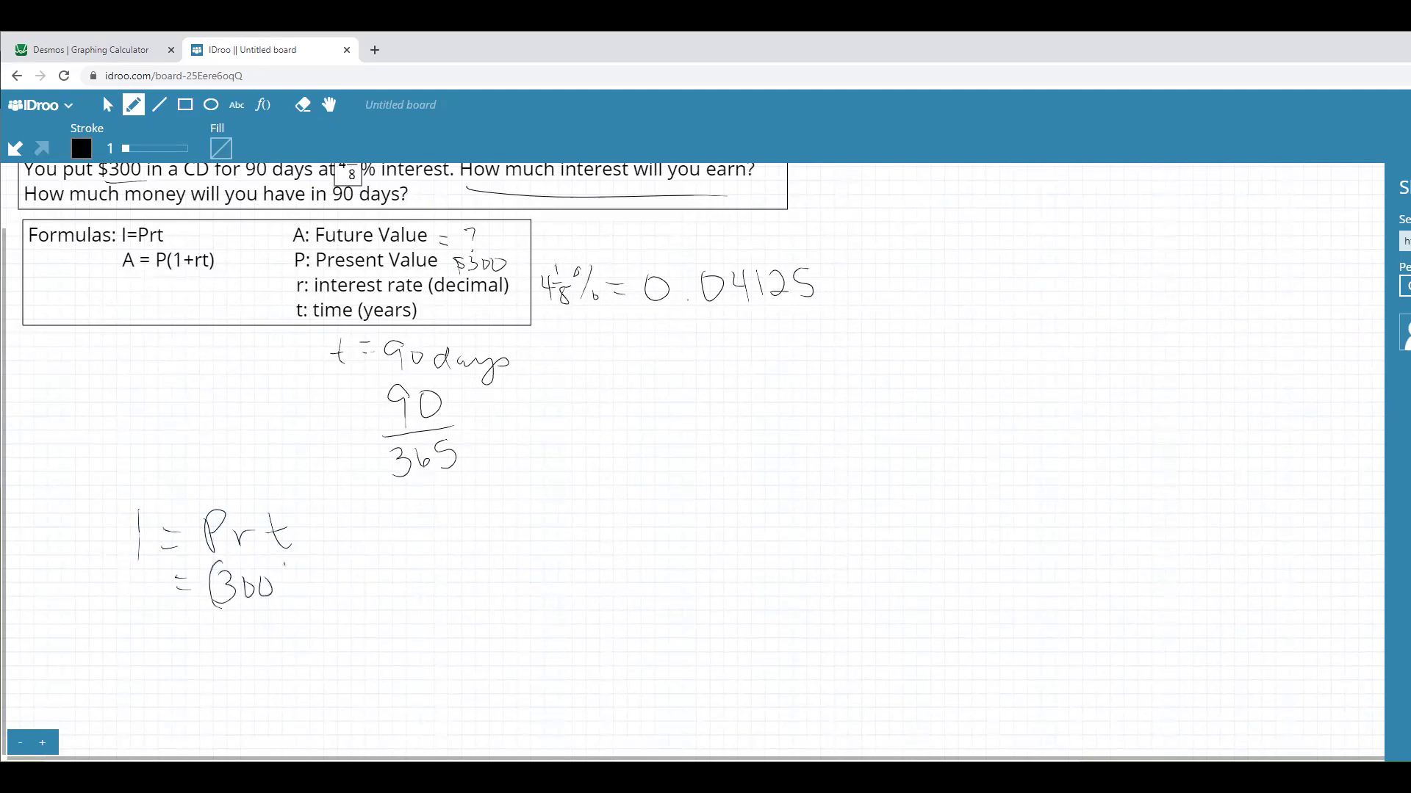
{"action": "left_click_drag", "start_coordinate": [284, 563], "coordinate": [286, 599]}
{"action": "mouse_move", "coordinate": [309, 560]}
{"action": "left_mouse_down"}
{"action": "mouse_move", "coordinate": [311, 597]}
{"action": "mouse_move", "coordinate": [337, 571]}
{"action": "mouse_move", "coordinate": [410, 577]}
{"action": "left_mouse_up"}
{"action": "left_click", "coordinate": [357, 592]}
{"action": "mouse_move", "coordinate": [409, 567]}
{"action": "left_mouse_down"}
{"action": "mouse_move", "coordinate": [408, 599]}
{"action": "mouse_move", "coordinate": [459, 587]}
{"action": "mouse_move", "coordinate": [480, 560]}
{"action": "mouse_move", "coordinate": [473, 592]}
{"action": "mouse_move", "coordinate": [499, 563]}
{"action": "mouse_move", "coordinate": [496, 600]}
{"action": "mouse_move", "coordinate": [520, 596]}
{"action": "left_mouse_up"}
{"action": "mouse_move", "coordinate": [557, 549]}
{"action": "left_mouse_down"}
{"action": "mouse_move", "coordinate": [581, 568]}
{"action": "mouse_move", "coordinate": [544, 578]}
{"action": "mouse_move", "coordinate": [570, 594]}
{"action": "mouse_move", "coordinate": [591, 571]}
{"action": "mouse_move", "coordinate": [576, 598]}
{"action": "left_mouse_up"}
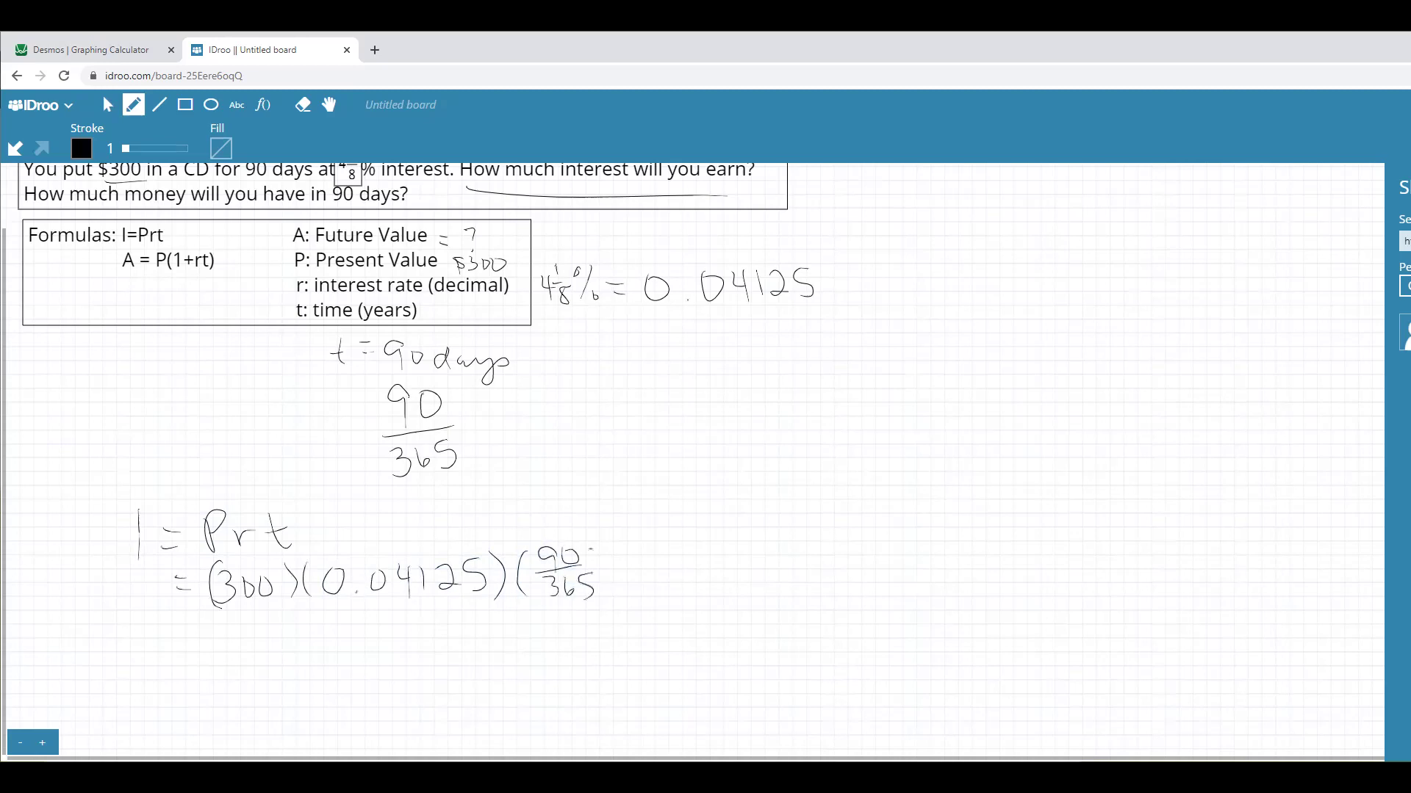
{"action": "left_click_drag", "start_coordinate": [602, 549], "coordinate": [607, 593]}
Enter 300*0.04125*90/365 in Desmos, giving the interest 3.05136986301
{"action": "key", "text": "ctrl+Tab"}
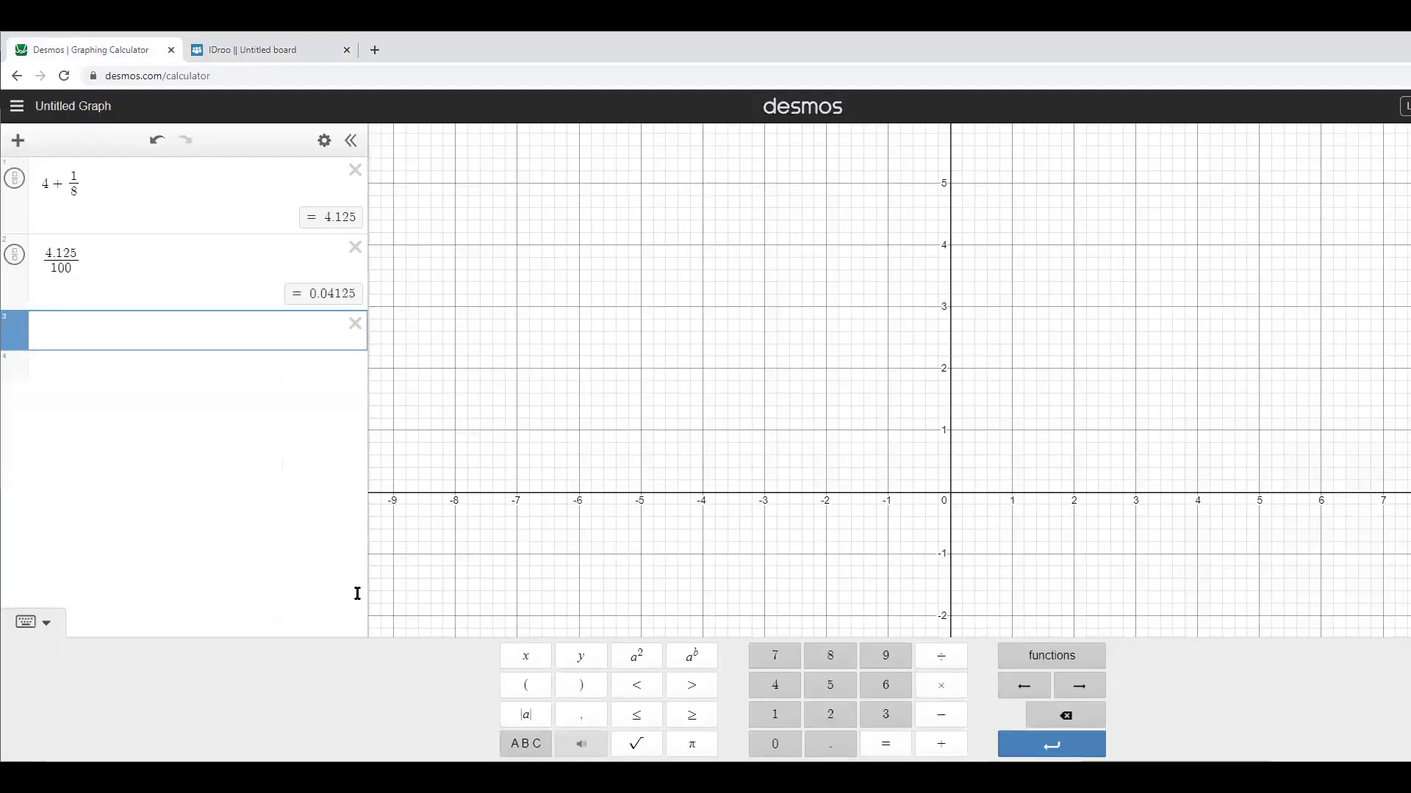
{"action": "type", "text": "300"}
{"action": "type", "text": "9"}
{"action": "key", "text": "BackSpace"}
{"action": "left_click", "coordinate": [261, 51]}
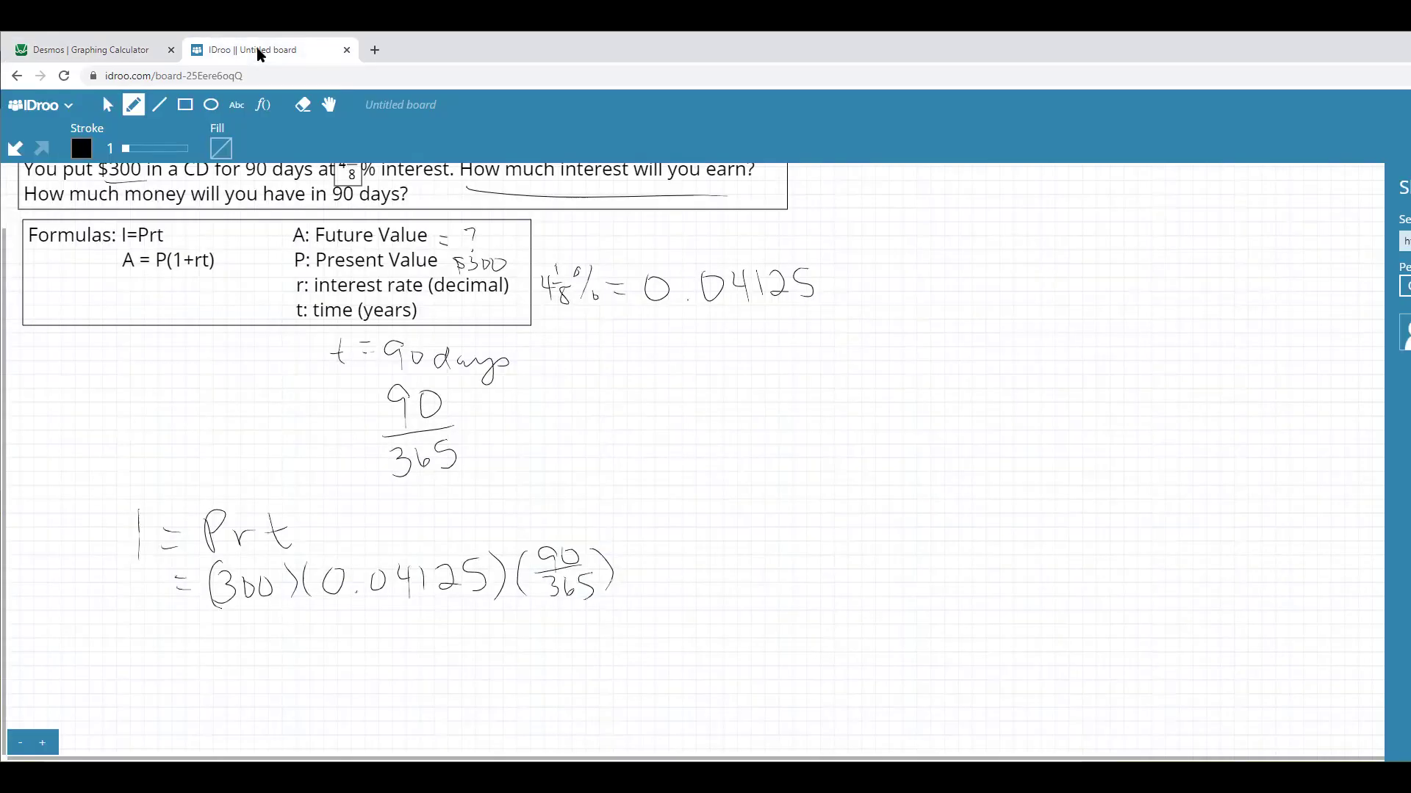
{"action": "left_click", "coordinate": [121, 49]}
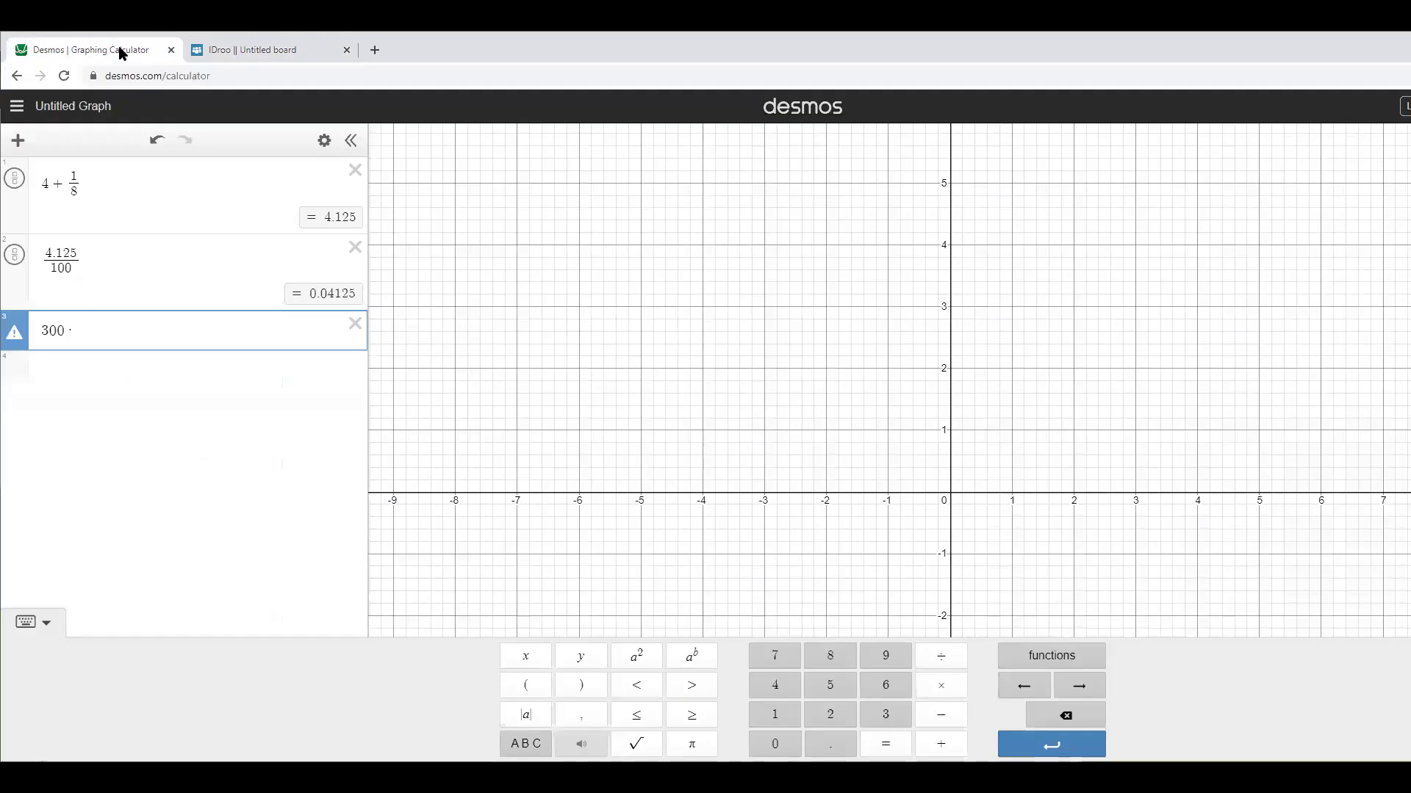
{"action": "type", "text": "0.04125"}
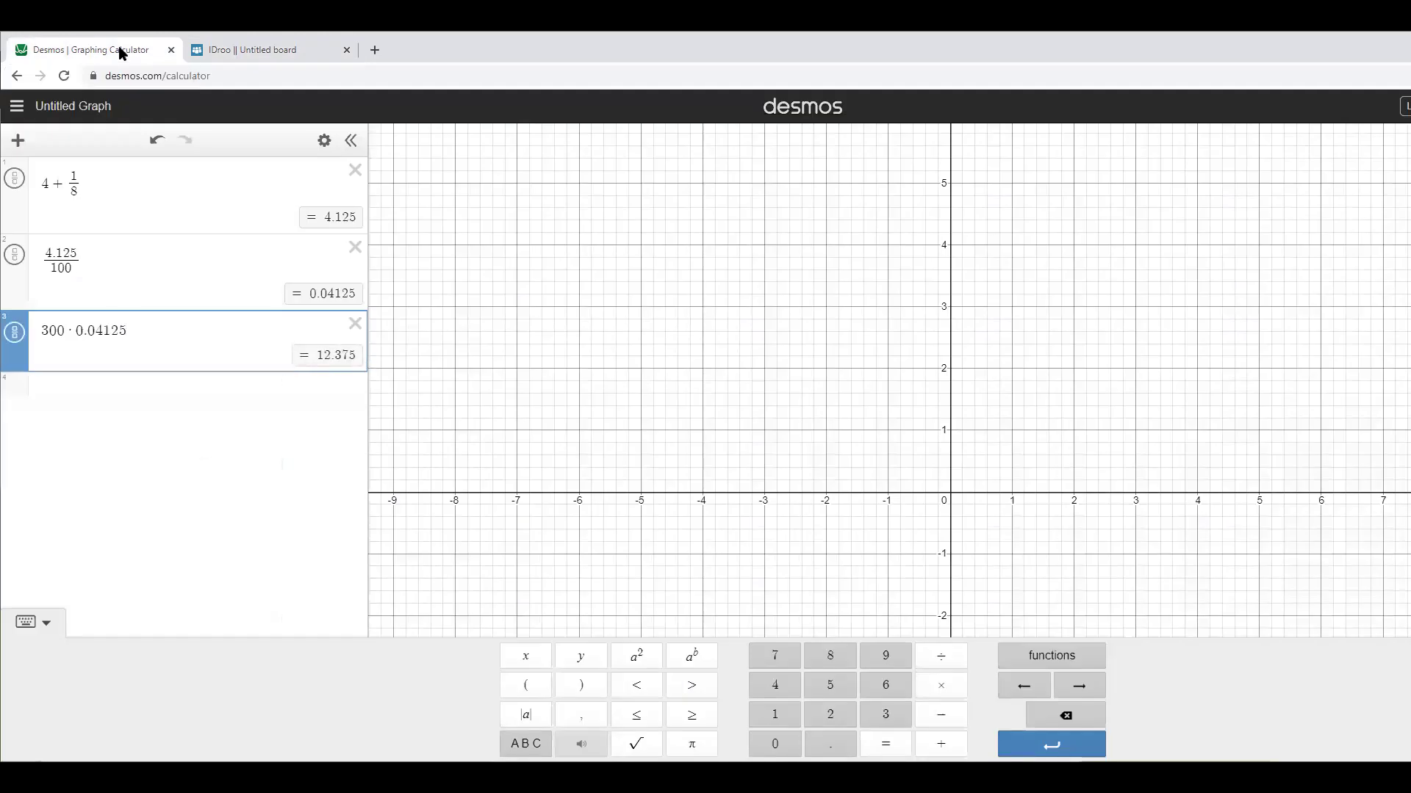
{"action": "type", "text": "*90"}
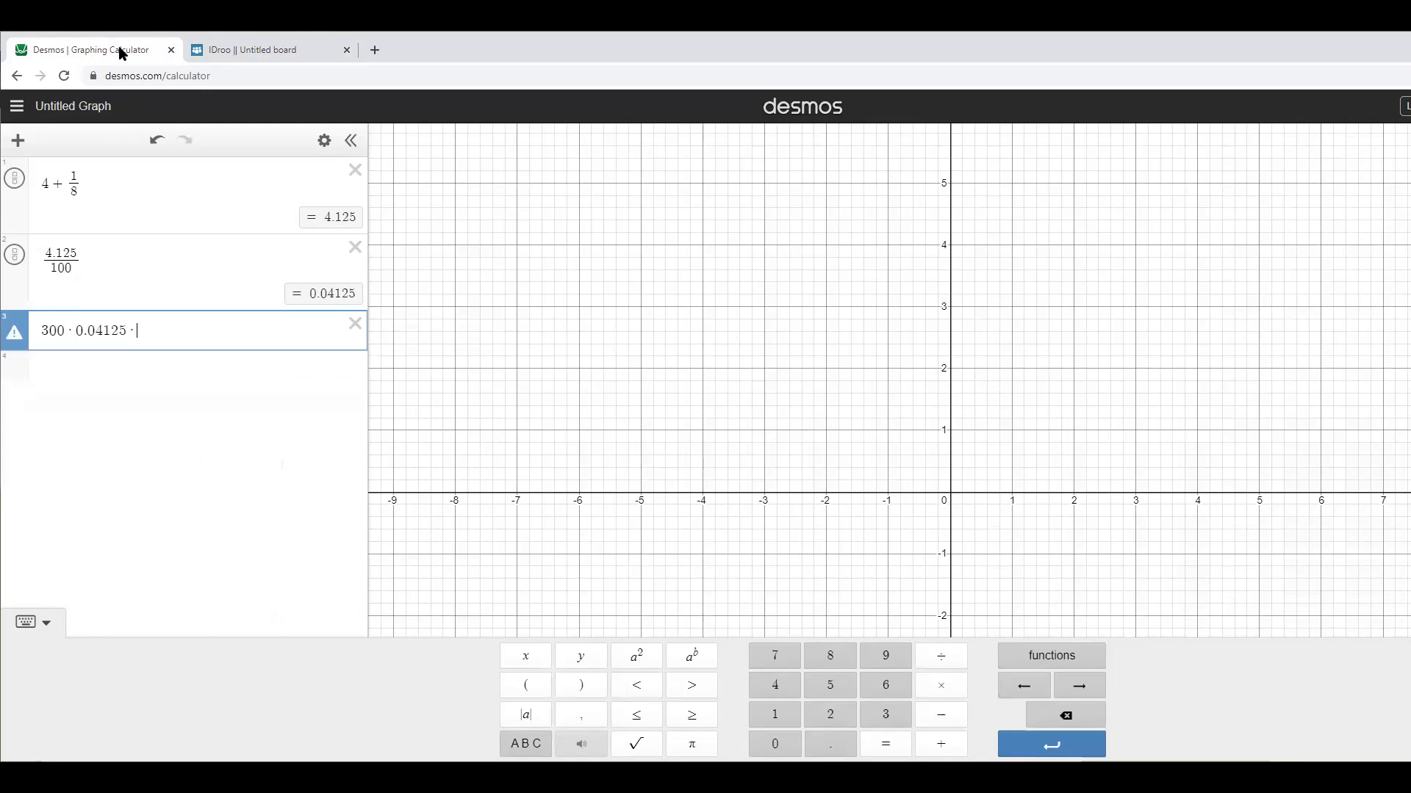
{"action": "type", "text": "/"}
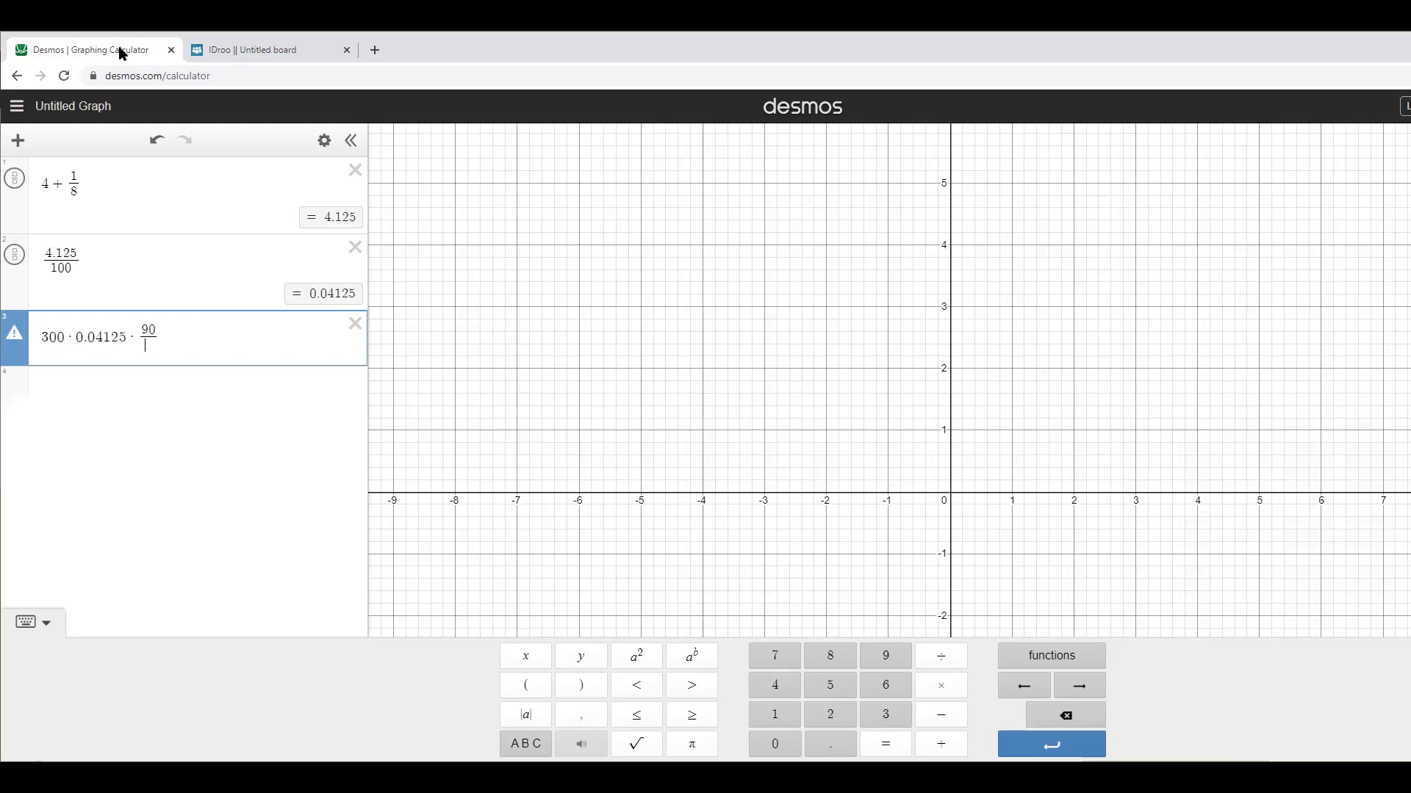
{"action": "type", "text": "365"}
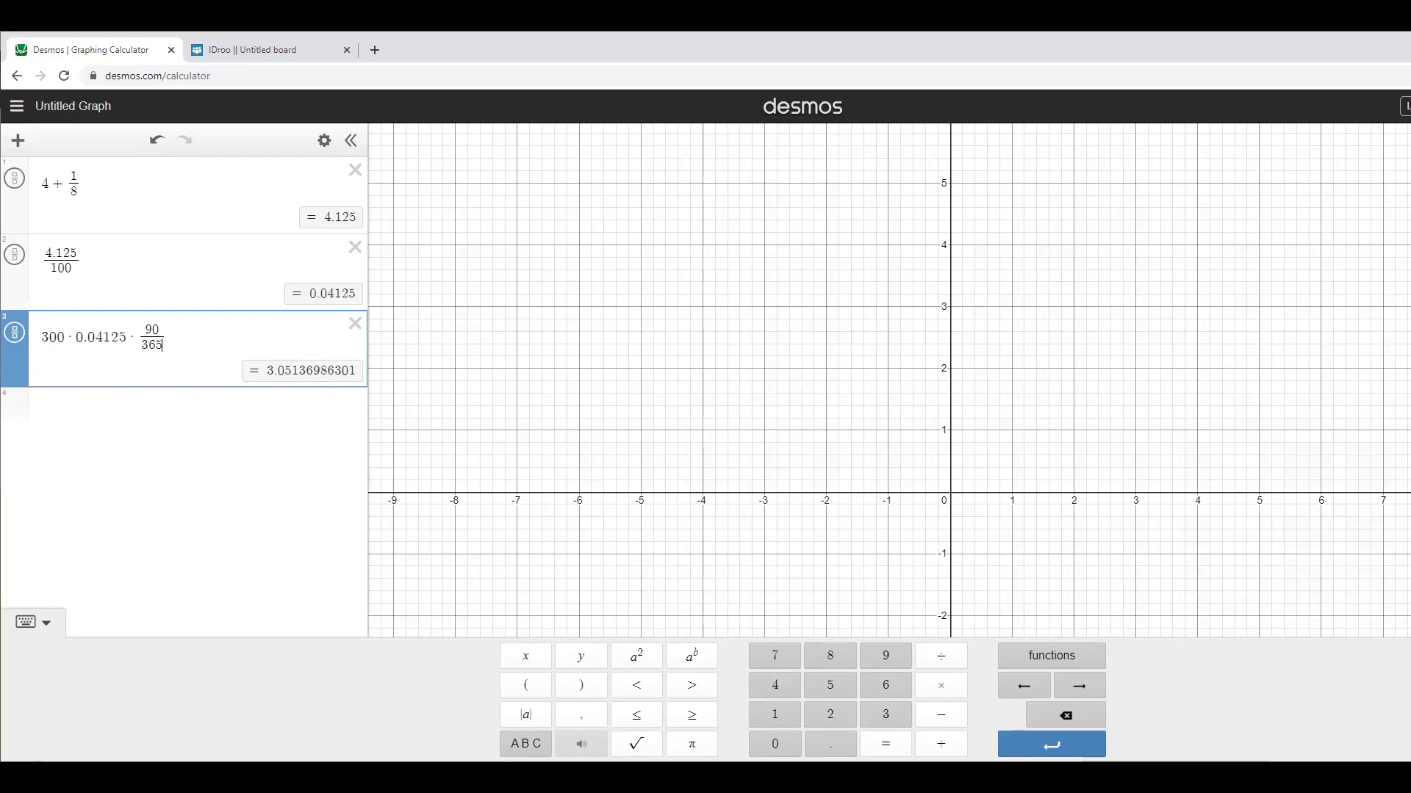
{"action": "key", "text": "Right"}
Write the interest = $3.05 under the calculation and box it
{"action": "left_click", "coordinate": [200, 63]}
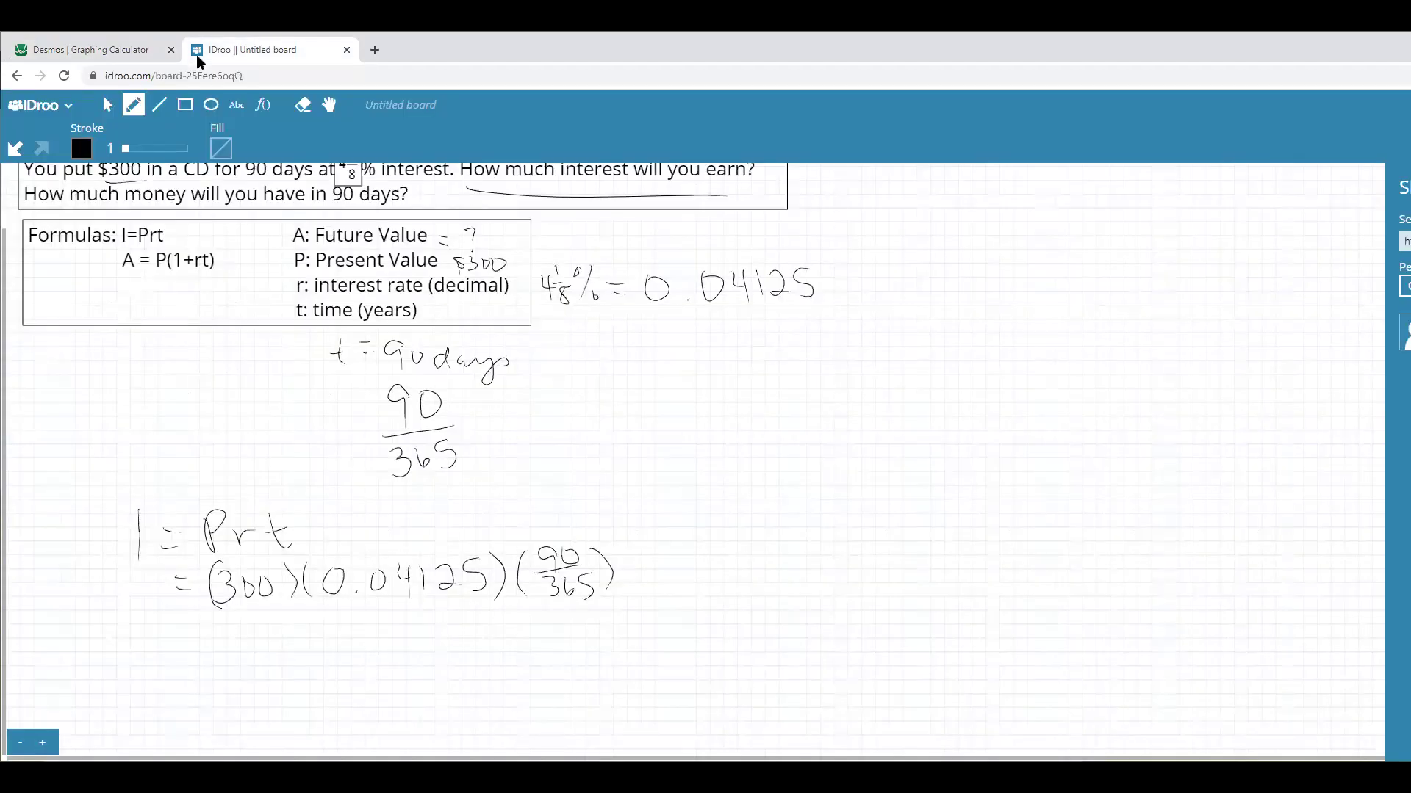
{"action": "left_click_drag", "start_coordinate": [192, 635], "coordinate": [207, 634]}
{"action": "mouse_move", "coordinate": [194, 645]}
{"action": "left_mouse_down"}
{"action": "mouse_move", "coordinate": [254, 623]}
{"action": "mouse_move", "coordinate": [249, 645]}
{"action": "mouse_move", "coordinate": [274, 645]}
{"action": "left_mouse_up"}
{"action": "left_click", "coordinate": [307, 641]}
{"action": "left_click", "coordinate": [111, 47]}
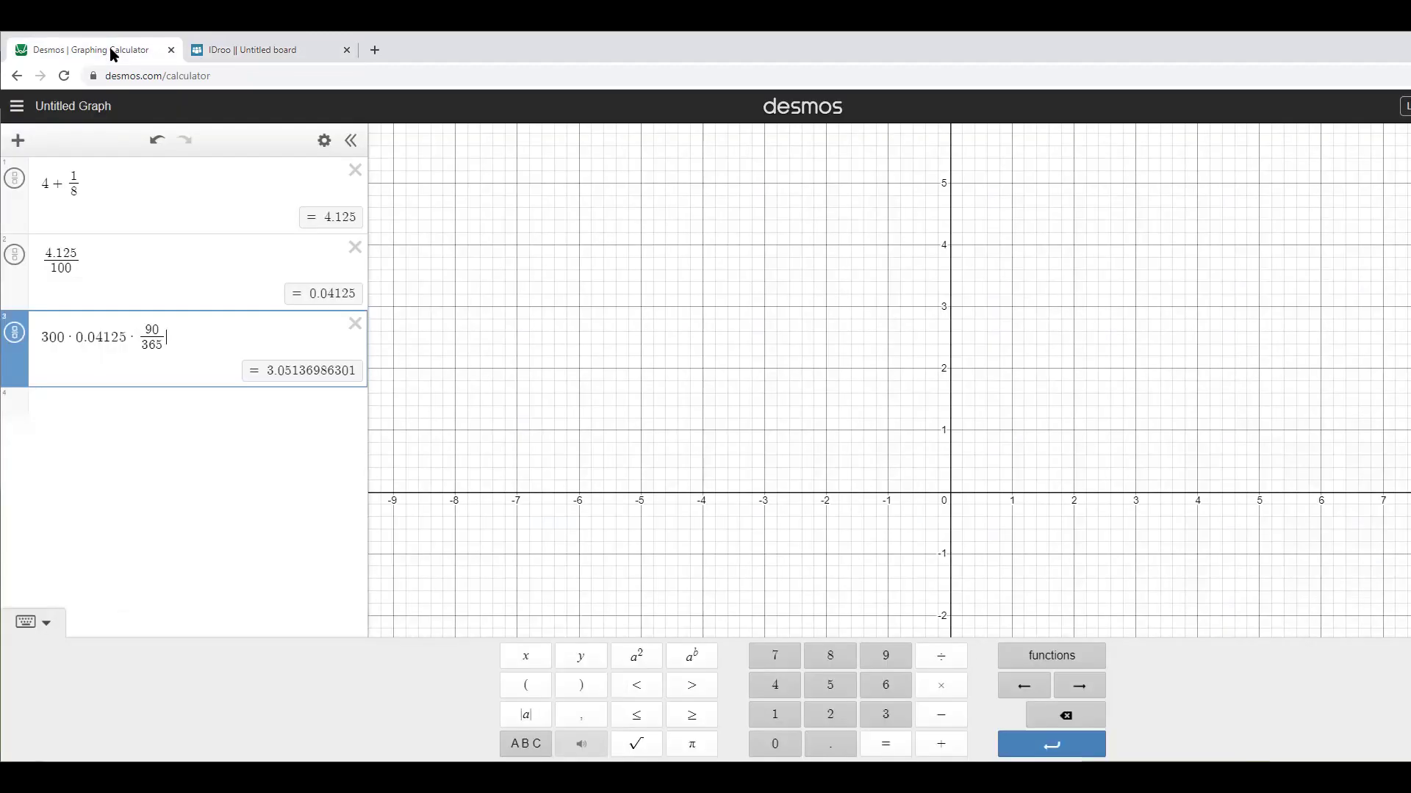
{"action": "left_click", "coordinate": [240, 50]}
{"action": "left_click_drag", "start_coordinate": [335, 618], "coordinate": [354, 643]}
{"action": "mouse_move", "coordinate": [215, 662]}
{"action": "left_mouse_down"}
{"action": "mouse_move", "coordinate": [399, 630]}
{"action": "mouse_move", "coordinate": [316, 604]}
{"action": "mouse_move", "coordinate": [234, 614]}
{"action": "mouse_move", "coordinate": [192, 652]}
{"action": "left_mouse_up"}
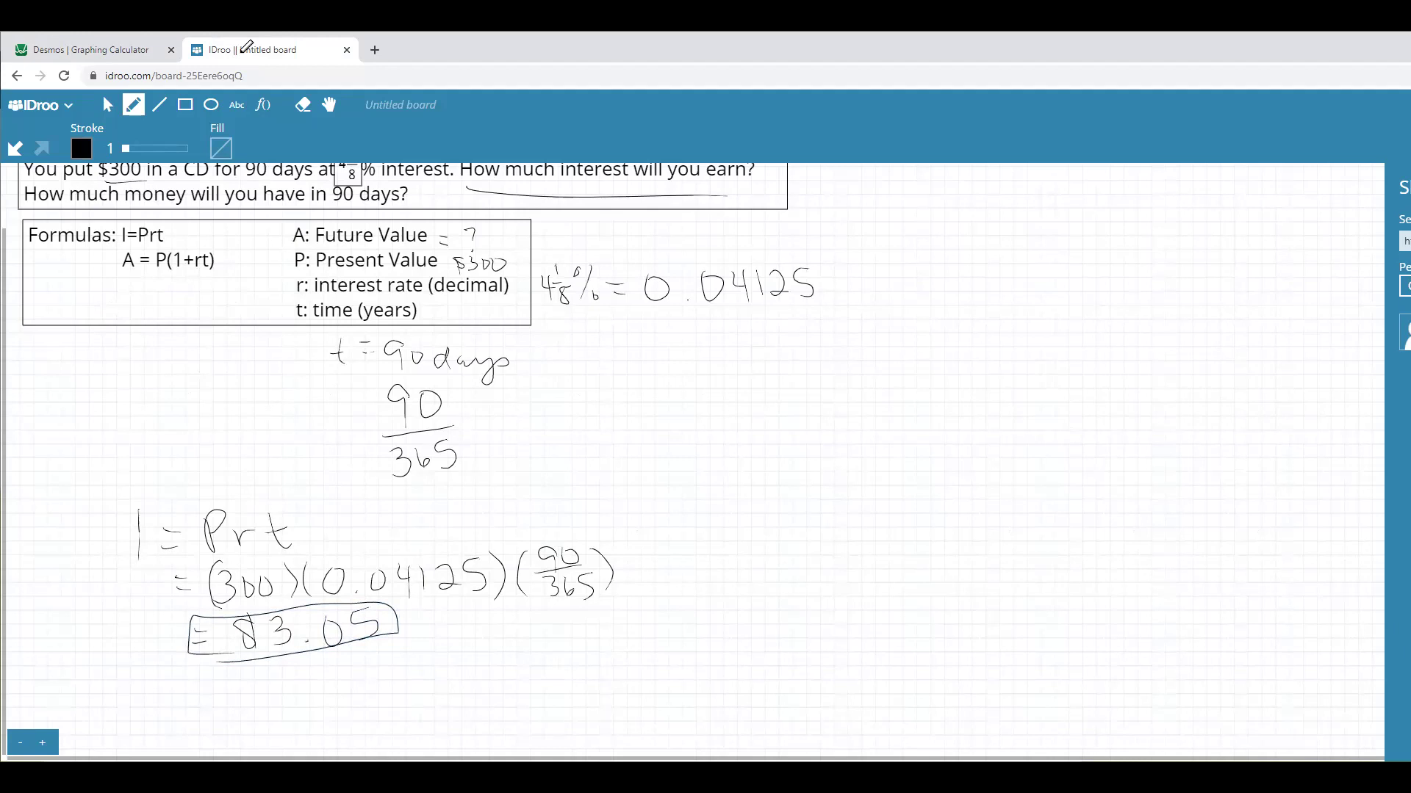
Draw a vertical divider and write the future value formula A = P(1+rt) beside it
{"action": "left_click_drag", "start_coordinate": [656, 334], "coordinate": [703, 704]}
{"action": "mouse_move", "coordinate": [695, 379]}
{"action": "left_mouse_down"}
{"action": "mouse_move", "coordinate": [696, 335]}
{"action": "mouse_move", "coordinate": [721, 381]}
{"action": "mouse_move", "coordinate": [696, 359]}
{"action": "mouse_move", "coordinate": [745, 353]}
{"action": "mouse_move", "coordinate": [784, 372]}
{"action": "mouse_move", "coordinate": [787, 339]}
{"action": "mouse_move", "coordinate": [784, 368]}
{"action": "mouse_move", "coordinate": [798, 349]}
{"action": "mouse_move", "coordinate": [818, 379]}
{"action": "left_mouse_up"}
{"action": "mouse_move", "coordinate": [834, 326]}
{"action": "left_mouse_down"}
{"action": "mouse_move", "coordinate": [835, 373]}
{"action": "mouse_move", "coordinate": [864, 353]}
{"action": "left_mouse_up"}
{"action": "left_click_drag", "start_coordinate": [879, 342], "coordinate": [925, 366]}
{"action": "mouse_move", "coordinate": [910, 348]}
{"action": "left_mouse_down"}
{"action": "mouse_move", "coordinate": [940, 324]}
{"action": "mouse_move", "coordinate": [955, 381]}
{"action": "left_mouse_up"}
Substitute below it as = 300(1 + (0.0425)(90/365))
{"action": "mouse_move", "coordinate": [741, 433]}
{"action": "left_mouse_down"}
{"action": "mouse_move", "coordinate": [795, 445]}
{"action": "mouse_move", "coordinate": [824, 416]}
{"action": "mouse_move", "coordinate": [870, 413]}
{"action": "mouse_move", "coordinate": [886, 445]}
{"action": "left_mouse_up"}
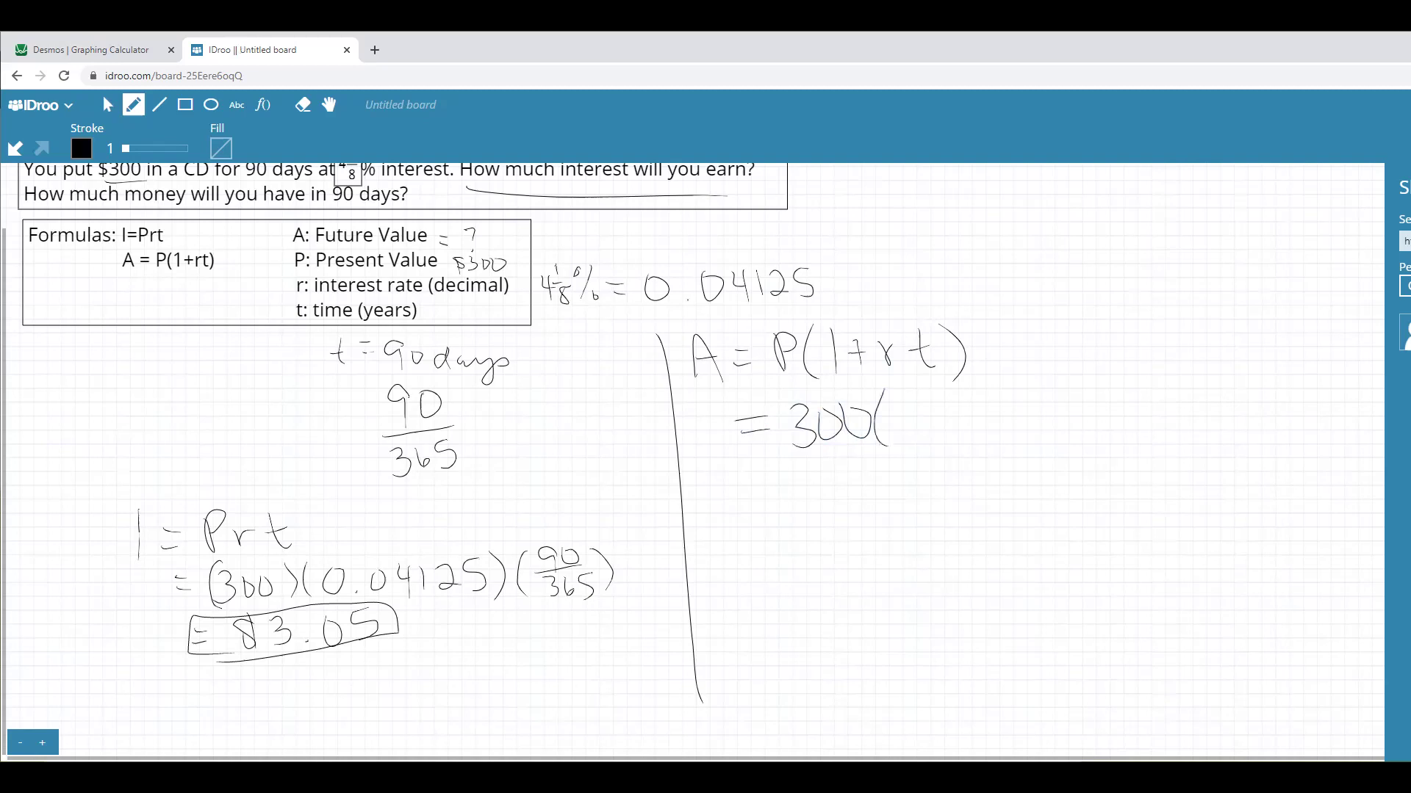
{"action": "mouse_move", "coordinate": [899, 397]}
{"action": "left_mouse_down"}
{"action": "mouse_move", "coordinate": [908, 434]}
{"action": "mouse_move", "coordinate": [934, 431]}
{"action": "mouse_move", "coordinate": [920, 420]}
{"action": "mouse_move", "coordinate": [982, 436]}
{"action": "mouse_move", "coordinate": [973, 412]}
{"action": "mouse_move", "coordinate": [991, 434]}
{"action": "mouse_move", "coordinate": [1018, 410]}
{"action": "left_mouse_up"}
{"action": "left_click", "coordinate": [918, 421]}
{"action": "left_click", "coordinate": [990, 434]}
{"action": "mouse_move", "coordinate": [1022, 392]}
{"action": "left_mouse_down"}
{"action": "mouse_move", "coordinate": [1018, 414]}
{"action": "mouse_move", "coordinate": [1043, 412]}
{"action": "left_mouse_up"}
{"action": "mouse_move", "coordinate": [1033, 394]}
{"action": "left_mouse_down"}
{"action": "mouse_move", "coordinate": [1034, 434]}
{"action": "mouse_move", "coordinate": [1066, 422]}
{"action": "mouse_move", "coordinate": [1070, 391]}
{"action": "left_mouse_up"}
{"action": "left_click_drag", "start_coordinate": [1070, 391], "coordinate": [1080, 406]}
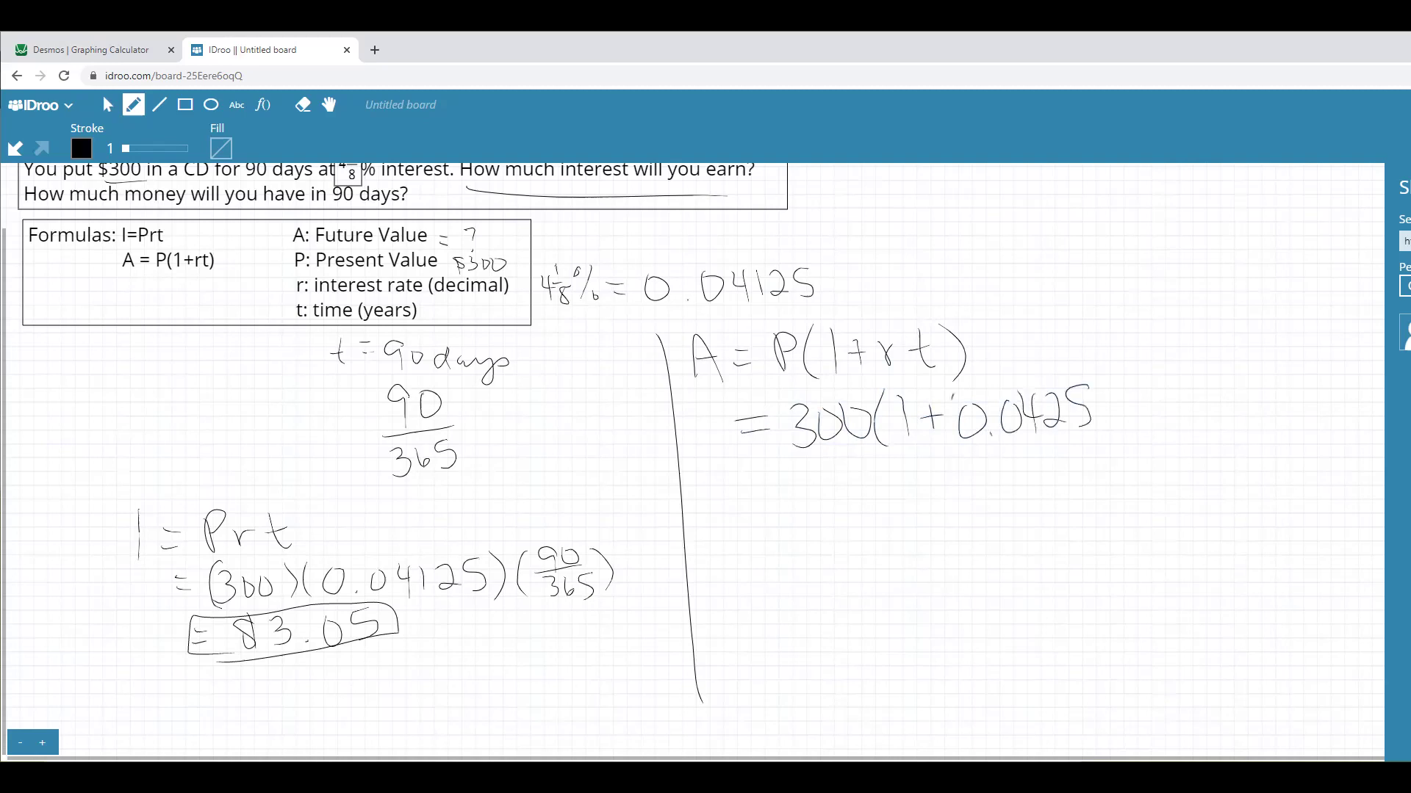
{"action": "left_click_drag", "start_coordinate": [954, 393], "coordinate": [962, 454]}
{"action": "mouse_move", "coordinate": [1099, 382]}
{"action": "left_mouse_down"}
{"action": "mouse_move", "coordinate": [1102, 446]}
{"action": "mouse_move", "coordinate": [1125, 388]}
{"action": "mouse_move", "coordinate": [1121, 445]}
{"action": "left_mouse_up"}
{"action": "mouse_move", "coordinate": [1167, 361]}
{"action": "left_mouse_down"}
{"action": "mouse_move", "coordinate": [1144, 384]}
{"action": "mouse_move", "coordinate": [1155, 408]}
{"action": "mouse_move", "coordinate": [1184, 363]}
{"action": "left_mouse_up"}
{"action": "mouse_move", "coordinate": [1130, 412]}
{"action": "left_mouse_down"}
{"action": "mouse_move", "coordinate": [1188, 406]}
{"action": "mouse_move", "coordinate": [1141, 446]}
{"action": "mouse_move", "coordinate": [1173, 446]}
{"action": "left_mouse_up"}
{"action": "mouse_move", "coordinate": [1197, 355]}
{"action": "left_mouse_down"}
{"action": "mouse_move", "coordinate": [1215, 396]}
{"action": "mouse_move", "coordinate": [1205, 454]}
{"action": "left_mouse_up"}
{"action": "left_click_drag", "start_coordinate": [1221, 346], "coordinate": [1215, 456]}
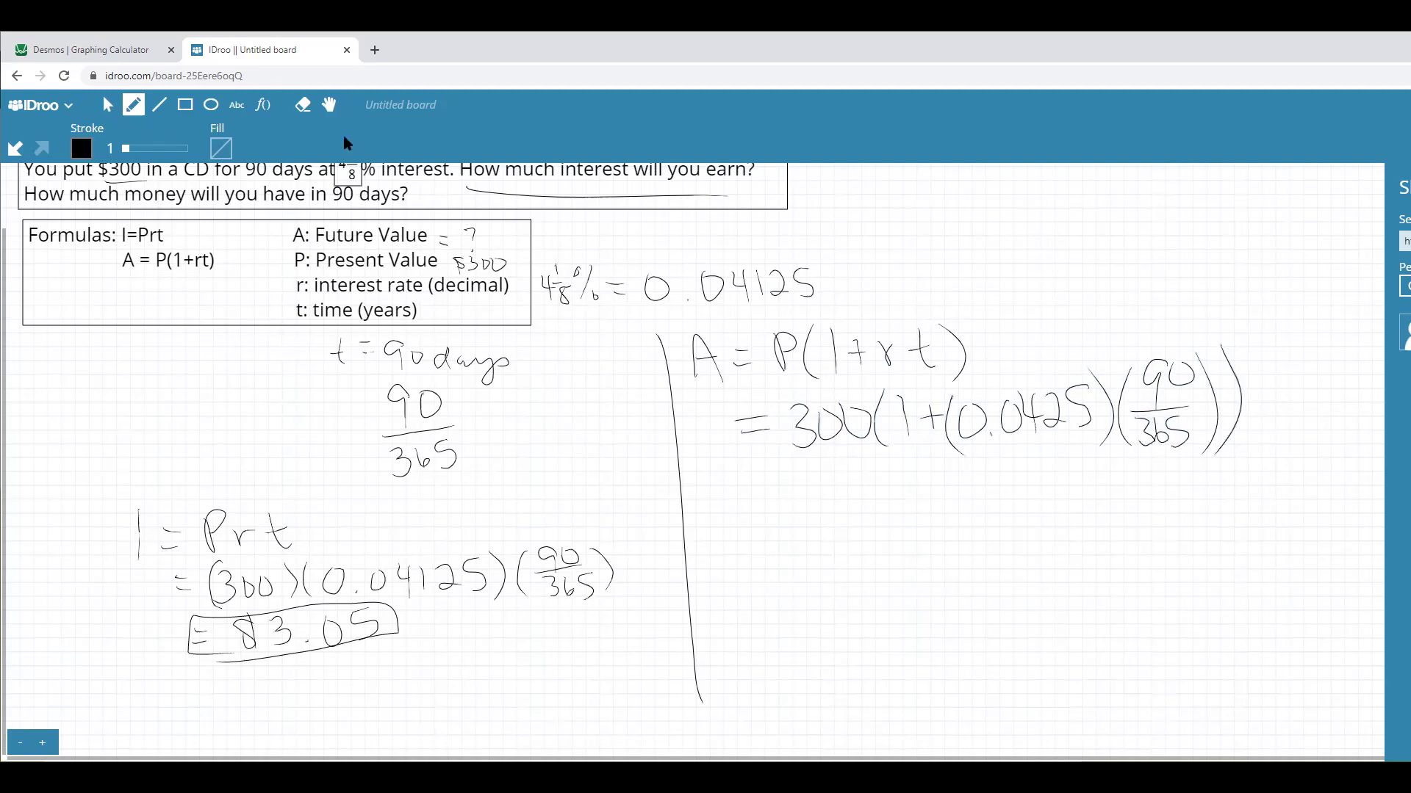
{"action": "left_click", "coordinate": [81, 50]}
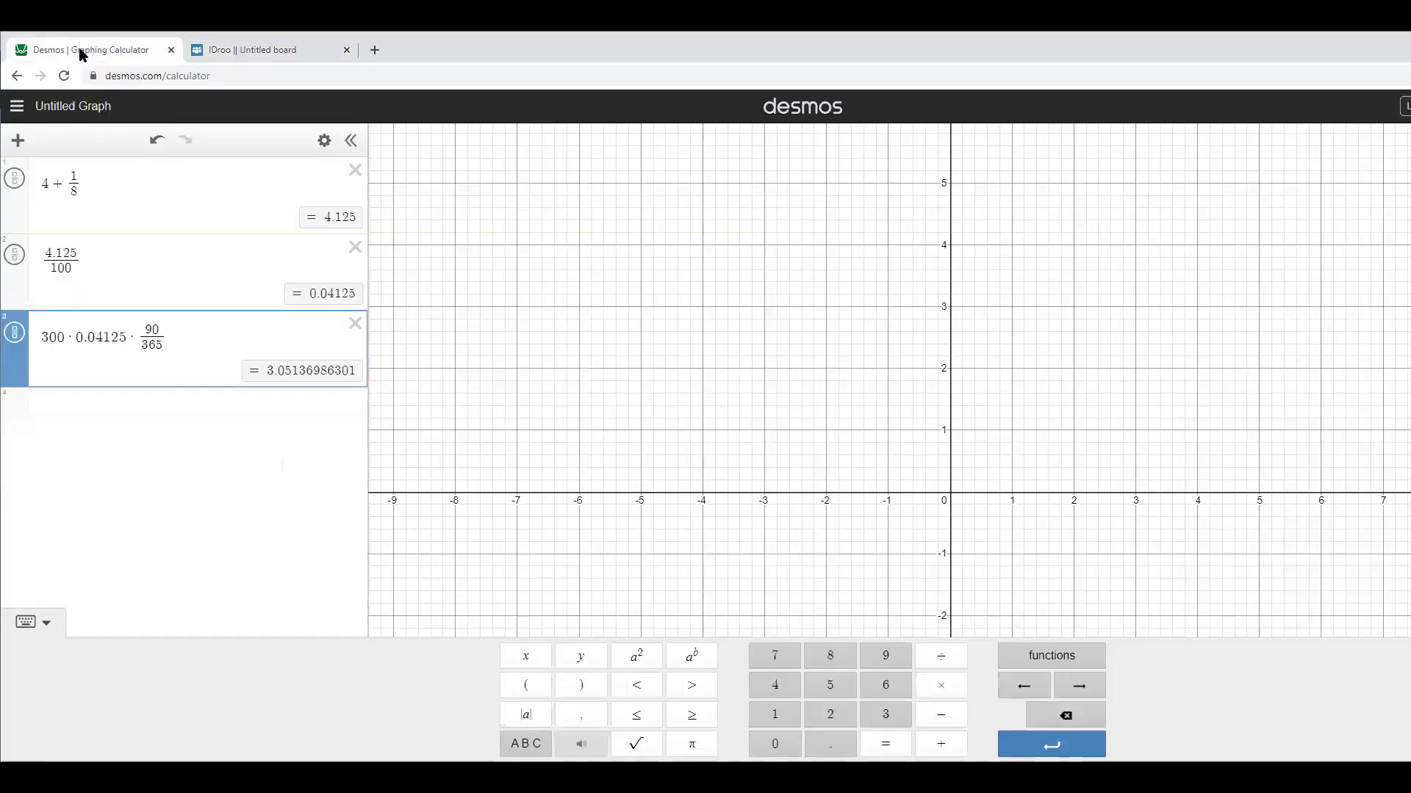
Type 300(1+.04125*90/365) as a new Desmos row for the future value
{"action": "left_click", "coordinate": [58, 404]}
{"action": "type", "text": "3"}
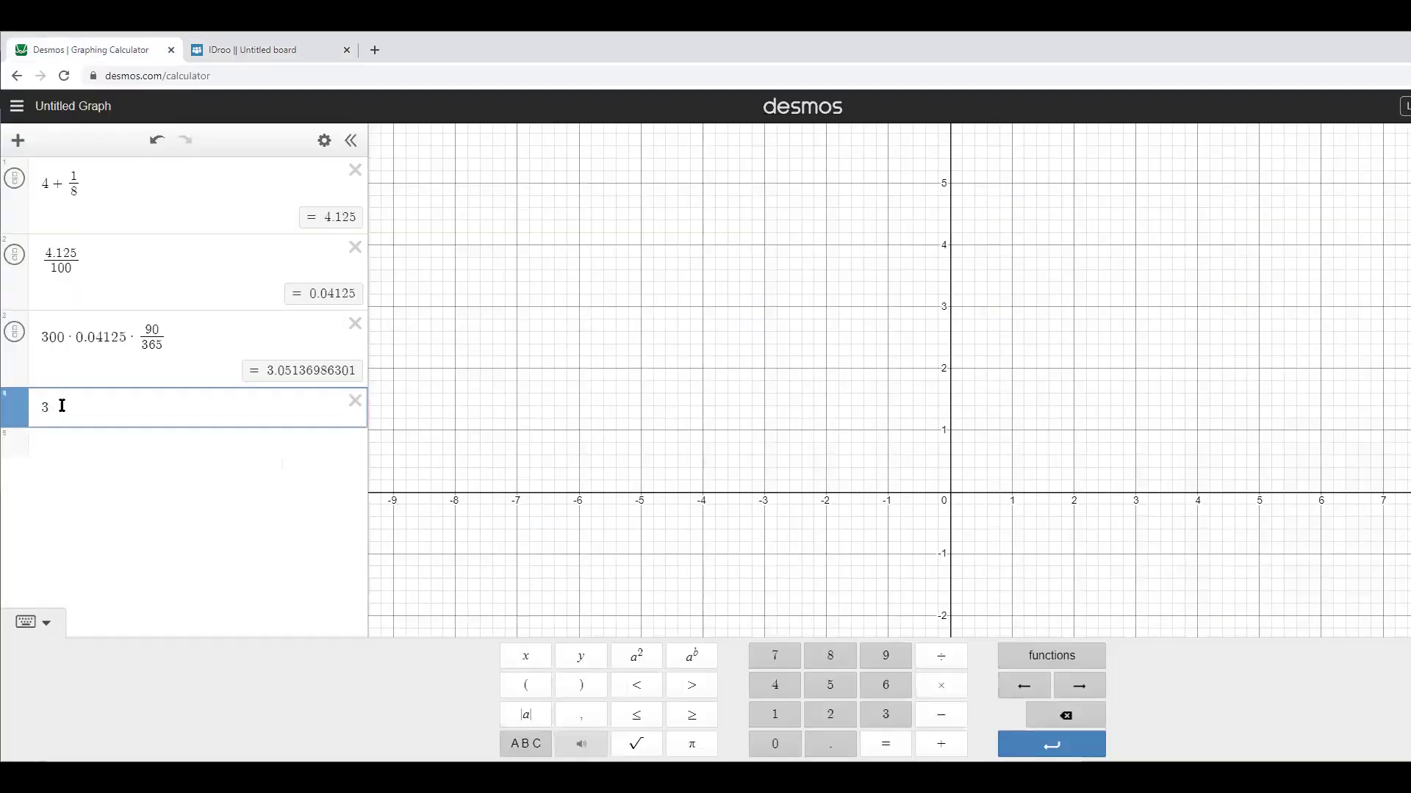
{"action": "type", "text": "00"}
{"action": "type", "text": "("}
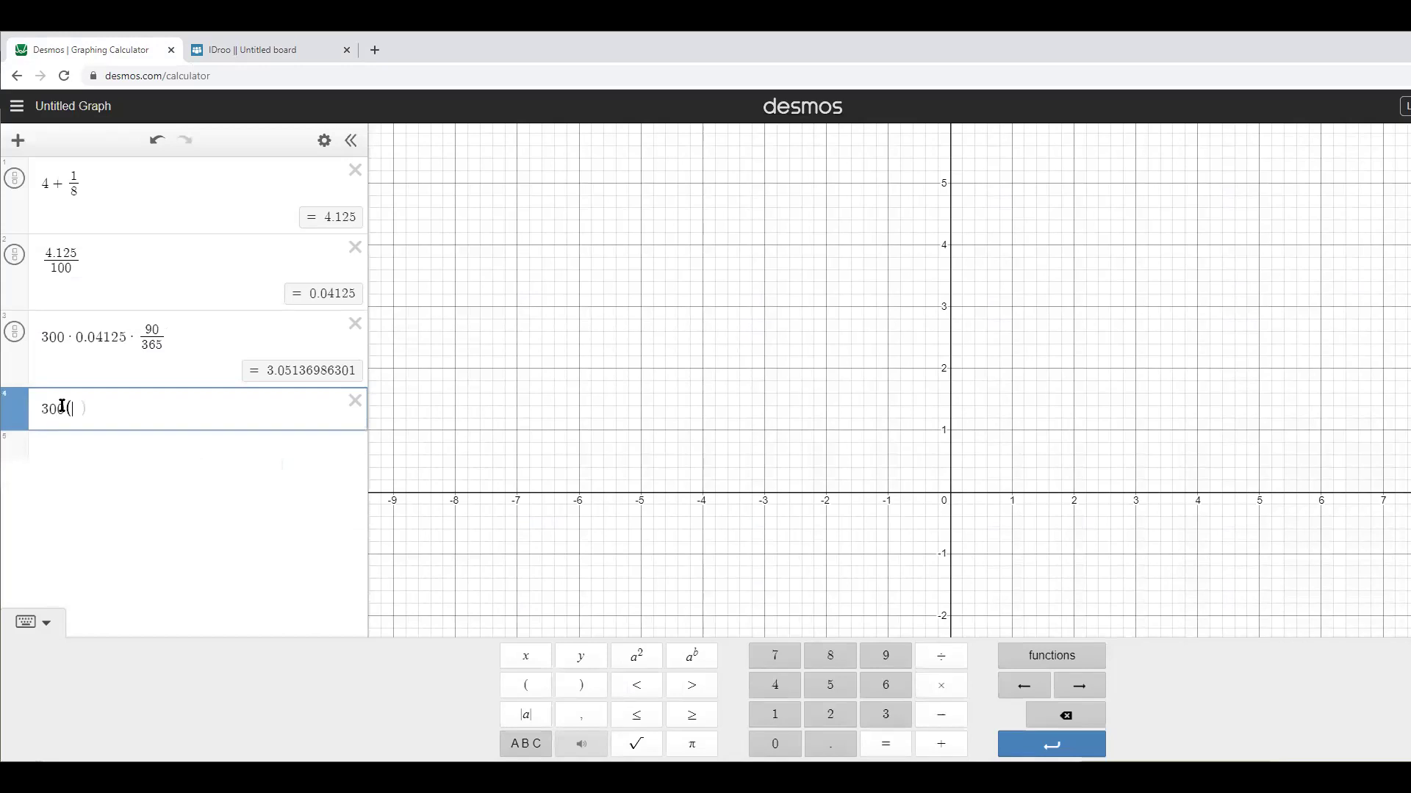
{"action": "type", "text": "1+"}
{"action": "key", "text": "BackSpace"}
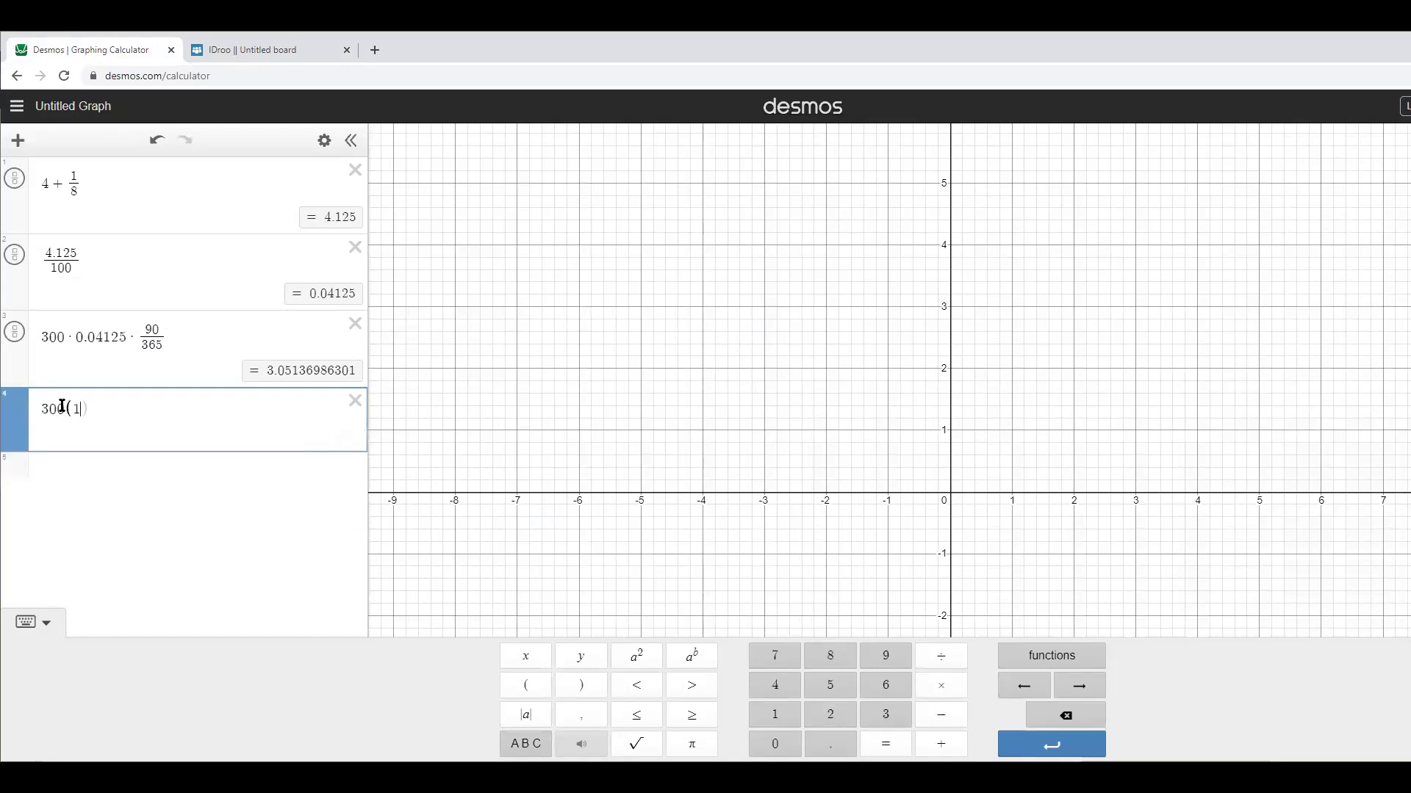
{"action": "type", "text": "+"}
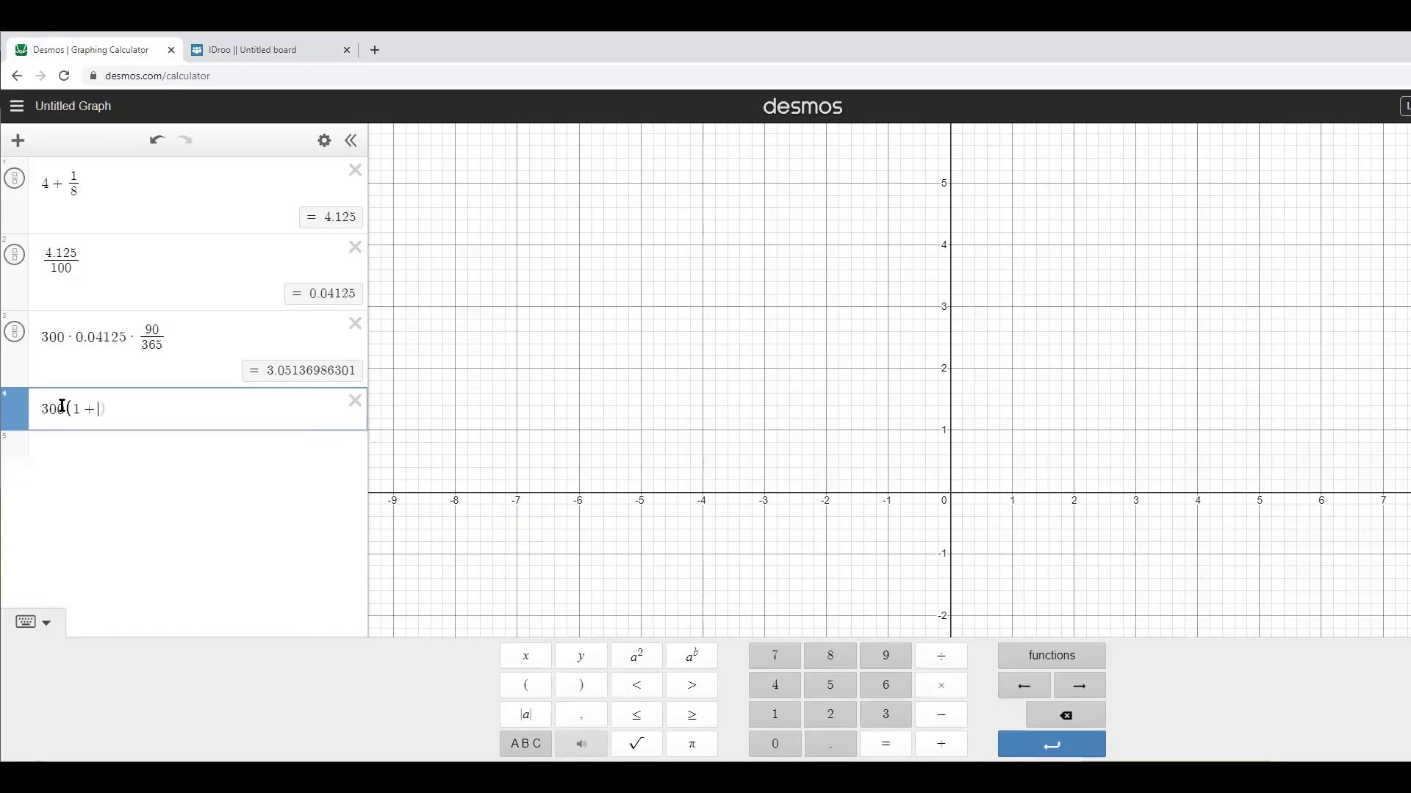
{"action": "type", "text": ".0"}
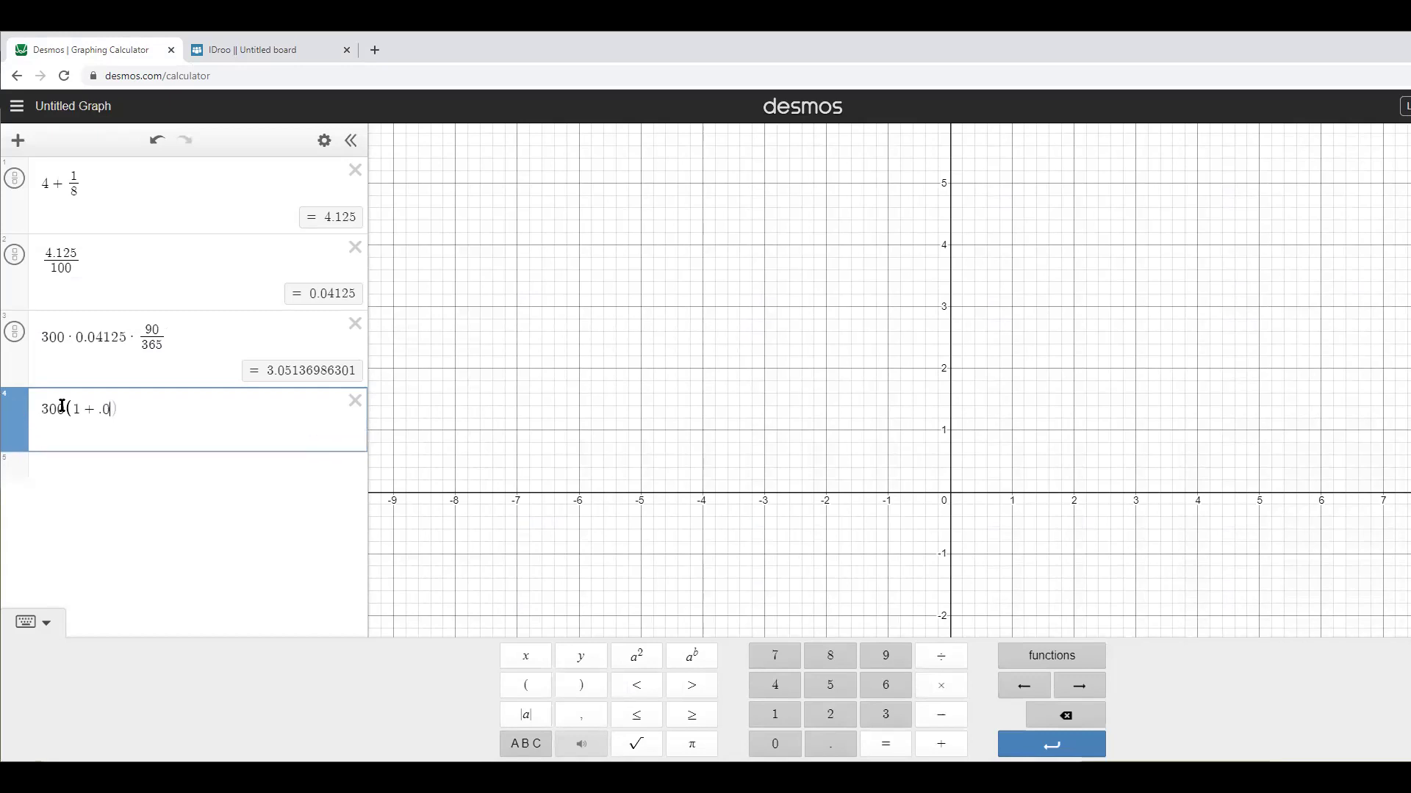
{"action": "type", "text": "412"}
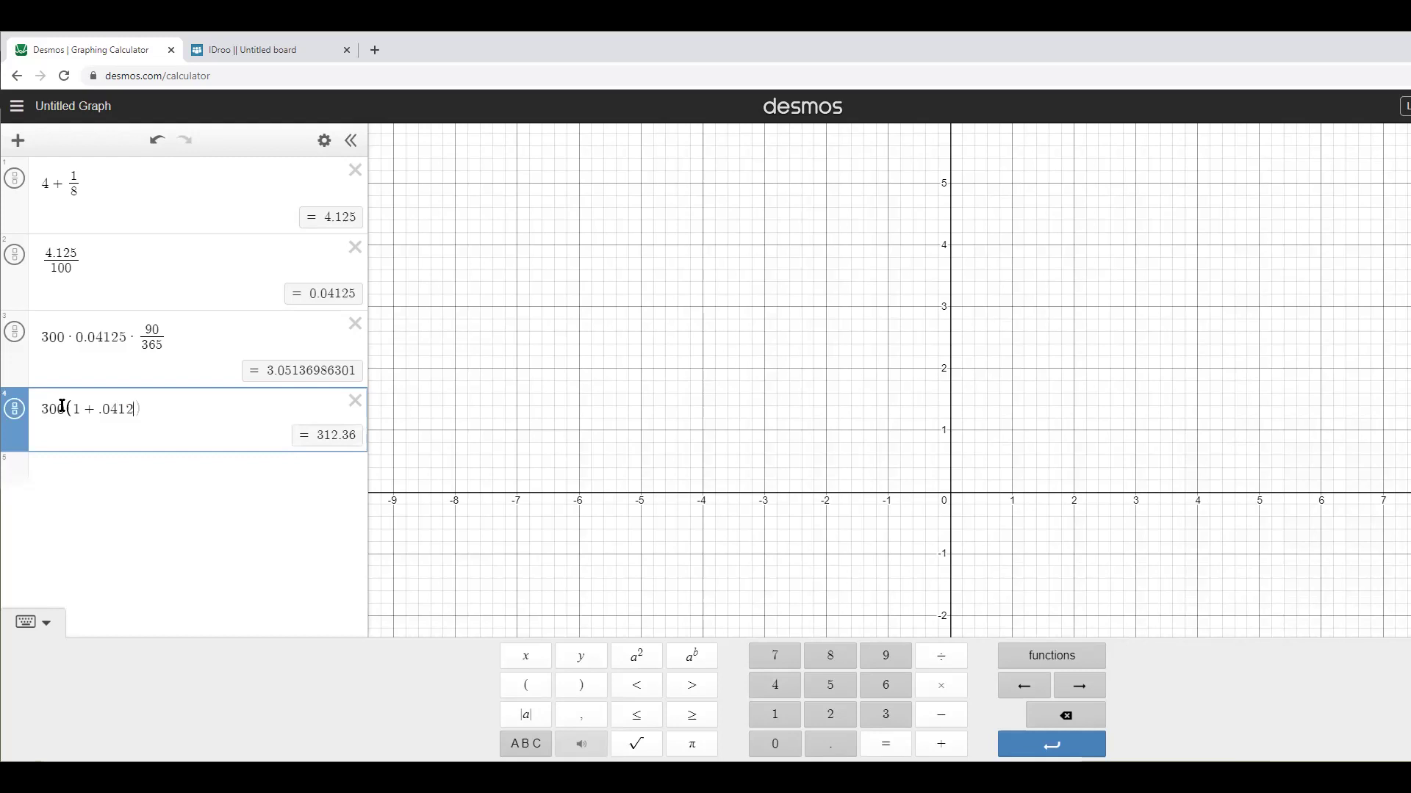
{"action": "type", "text": "5*90/"}
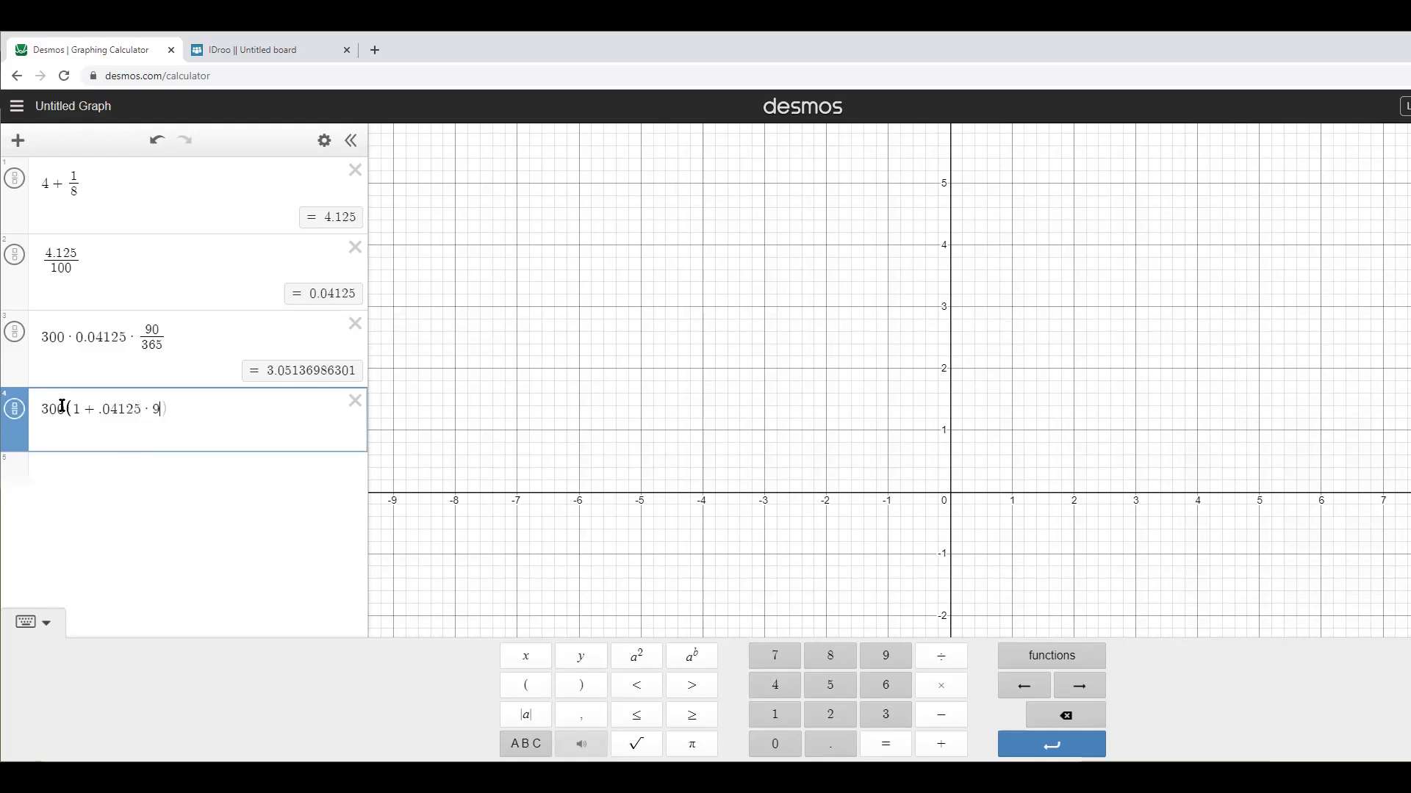
{"action": "type", "text": "365"}
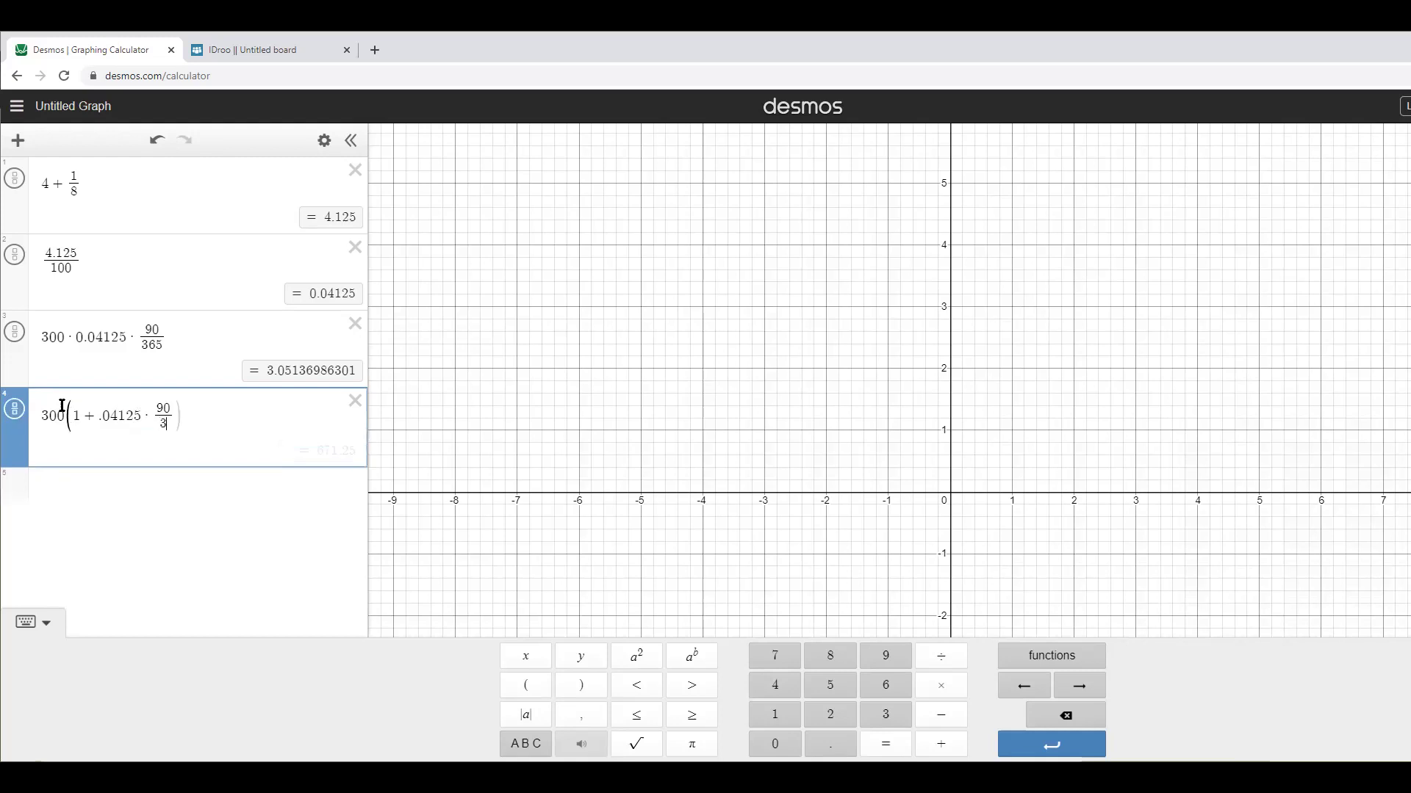
{"action": "type", "text": ")"}
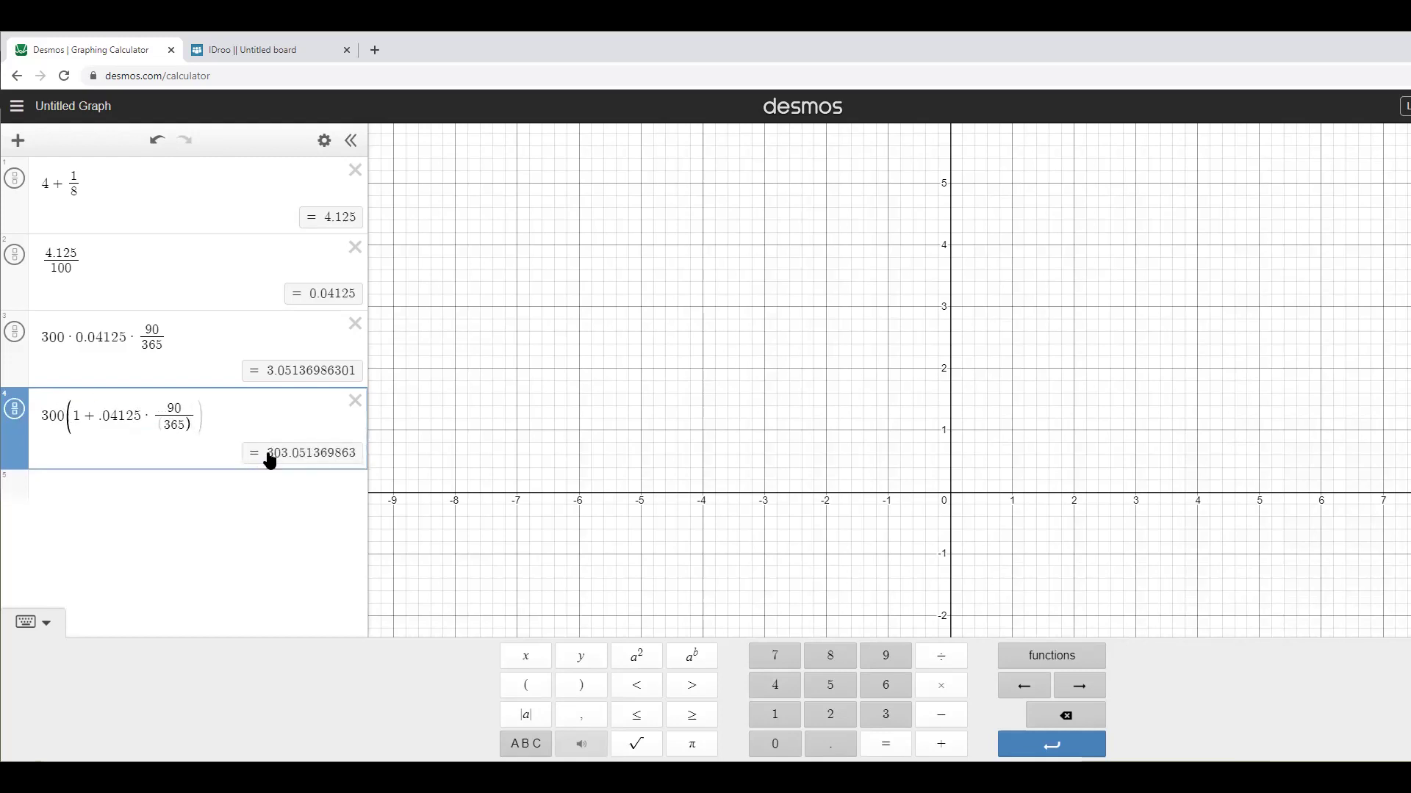
Write the future value = $303.05 under the A formula
{"action": "left_click", "coordinate": [239, 50]}
{"action": "left_click_drag", "start_coordinate": [751, 523], "coordinate": [772, 517]}
{"action": "mouse_move", "coordinate": [746, 534]}
{"action": "left_mouse_down"}
{"action": "mouse_move", "coordinate": [801, 499]}
{"action": "mouse_move", "coordinate": [801, 542]}
{"action": "left_mouse_up"}
{"action": "mouse_move", "coordinate": [831, 507]}
{"action": "left_mouse_down"}
{"action": "mouse_move", "coordinate": [838, 541]}
{"action": "mouse_move", "coordinate": [869, 542]}
{"action": "left_mouse_up"}
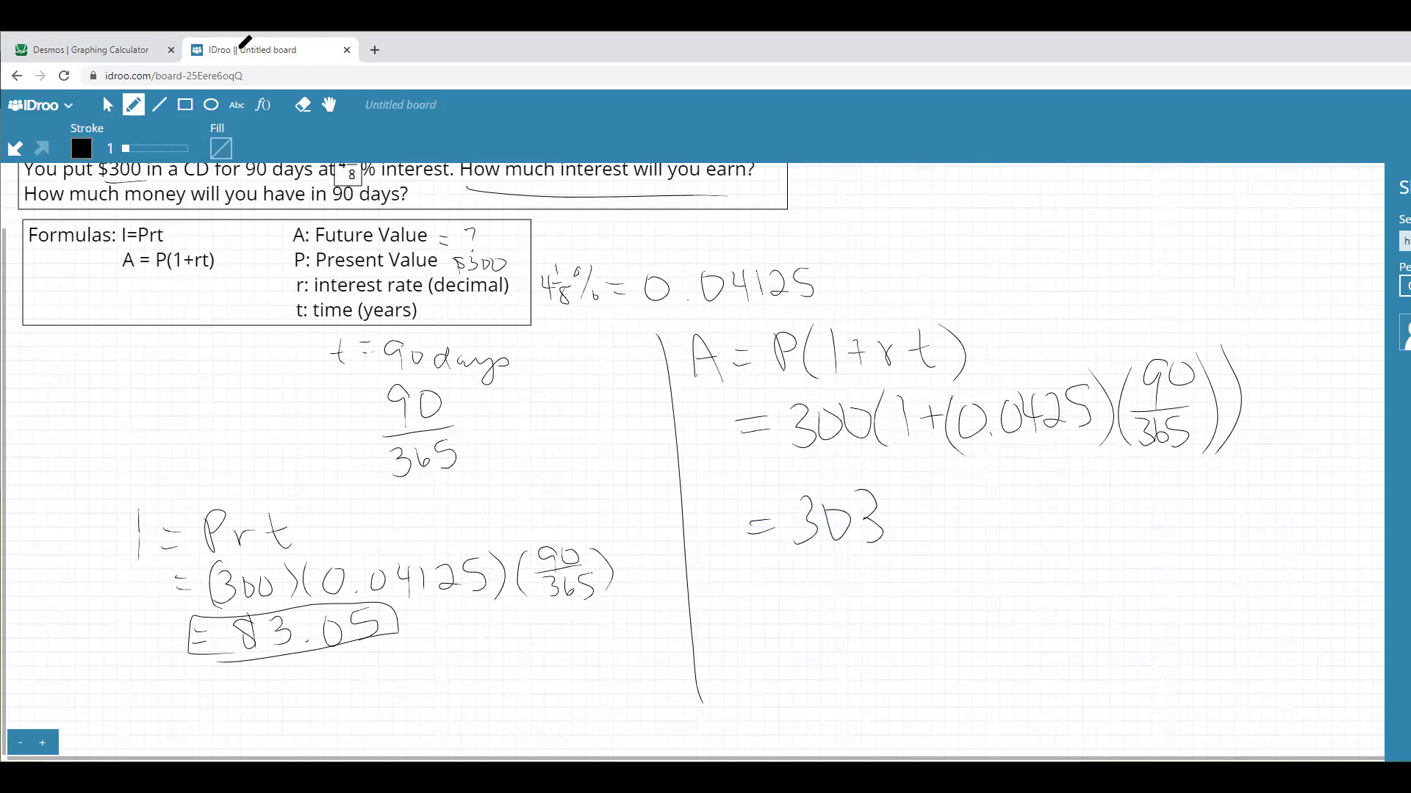
{"action": "mouse_move", "coordinate": [924, 503]}
{"action": "left_mouse_down"}
{"action": "mouse_move", "coordinate": [955, 514]}
{"action": "mouse_move", "coordinate": [952, 537]}
{"action": "left_mouse_up"}
{"action": "left_click_drag", "start_coordinate": [781, 474], "coordinate": [761, 501]}
{"action": "left_click_drag", "start_coordinate": [769, 462], "coordinate": [771, 507]}
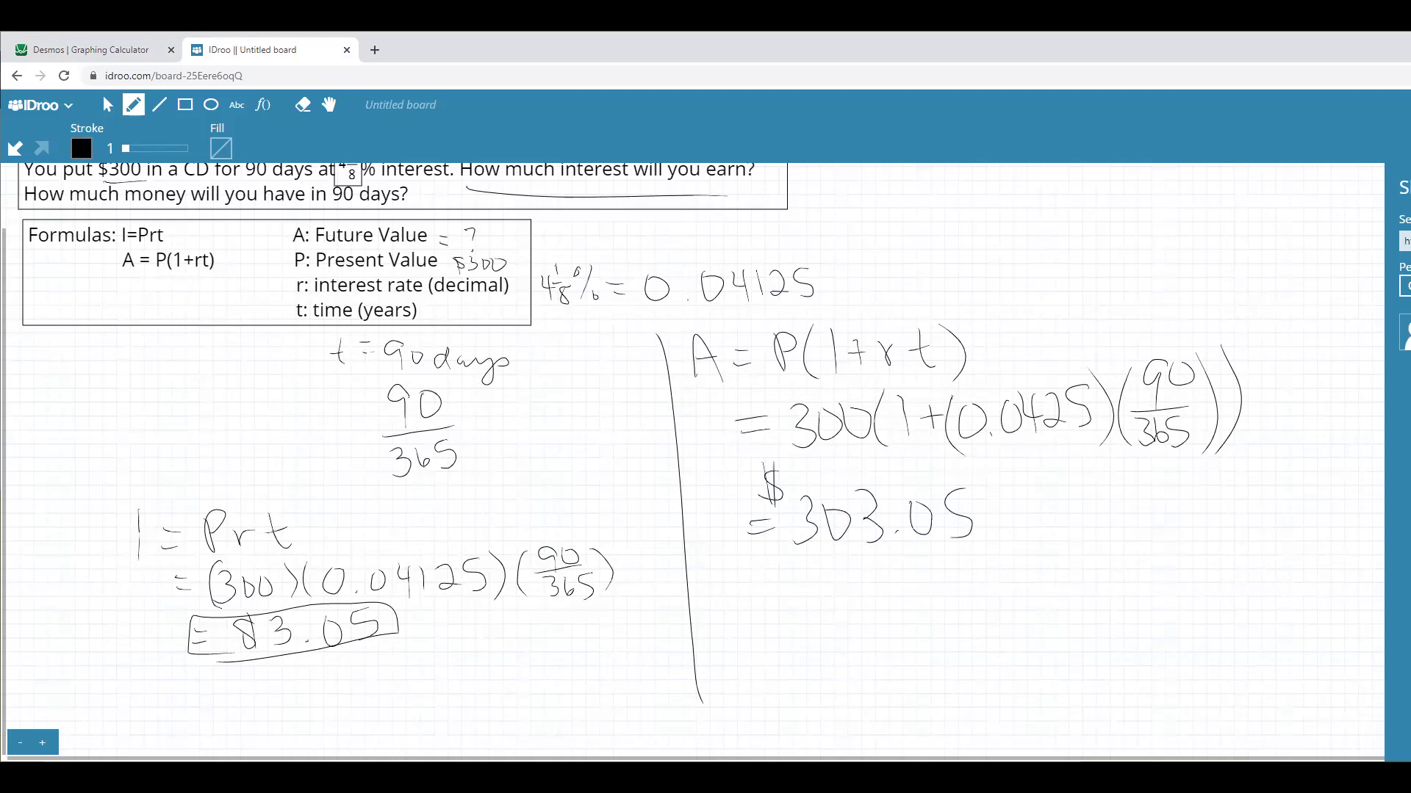
Underline $300, $303.05 and $3.05, and draw arrows to $303.05 and the 1 in P(1+rt)
{"action": "left_click_drag", "start_coordinate": [101, 180], "coordinate": [135, 182]}
{"action": "mouse_move", "coordinate": [804, 562]}
{"action": "left_mouse_down"}
{"action": "mouse_move", "coordinate": [968, 551]}
{"action": "mouse_move", "coordinate": [927, 570]}
{"action": "mouse_move", "coordinate": [971, 568]}
{"action": "left_mouse_up"}
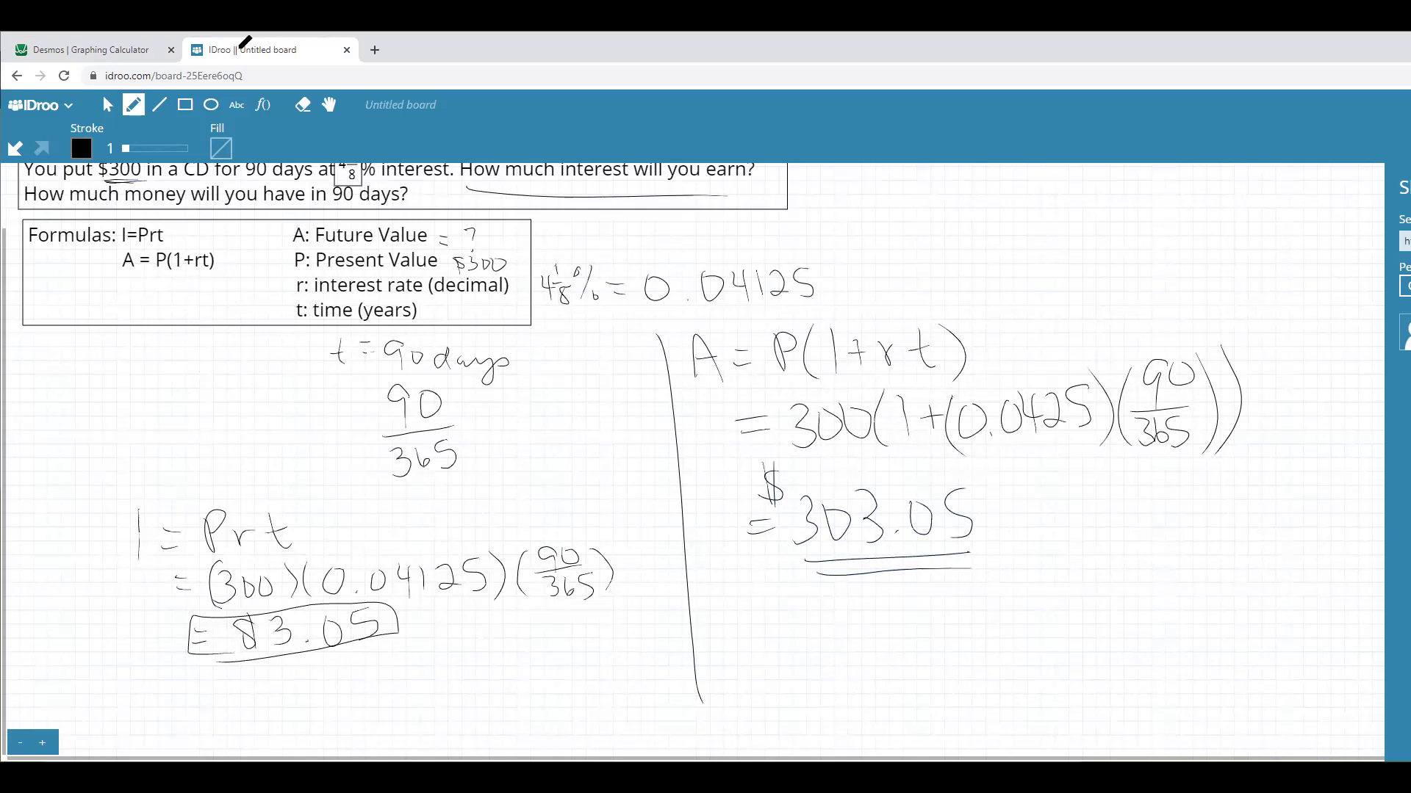
{"action": "left_click_drag", "start_coordinate": [248, 673], "coordinate": [379, 645]}
{"action": "left_click_drag", "start_coordinate": [282, 665], "coordinate": [355, 657]}
{"action": "left_click_drag", "start_coordinate": [293, 672], "coordinate": [344, 665]}
{"action": "mouse_move", "coordinate": [802, 660]}
{"action": "left_mouse_down"}
{"action": "mouse_move", "coordinate": [854, 592]}
{"action": "mouse_move", "coordinate": [827, 608]}
{"action": "left_mouse_up"}
{"action": "left_click_drag", "start_coordinate": [852, 282], "coordinate": [845, 321]}
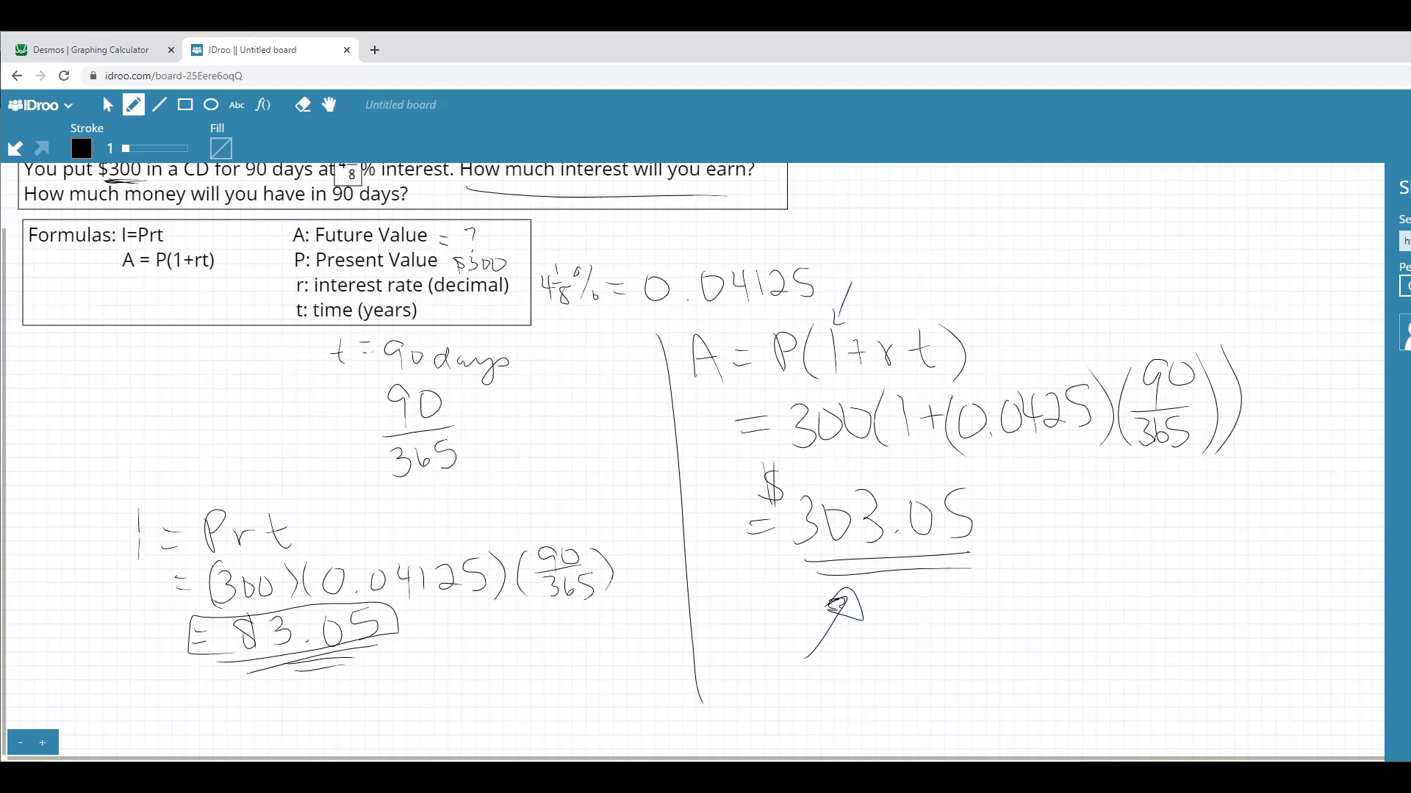